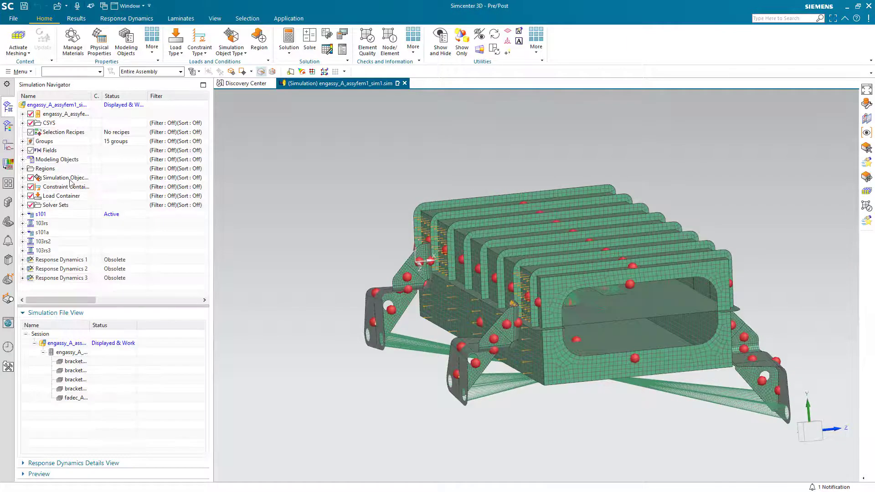
- Expand engassy_A_assyfem1.afm and the bracket and fadec component FEMs, widening the Name column
left_click(23, 114)
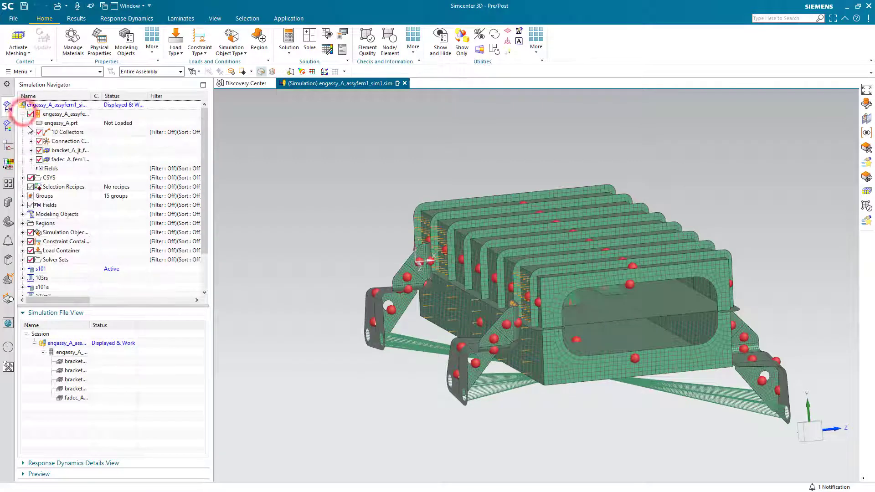
left_click(31, 150)
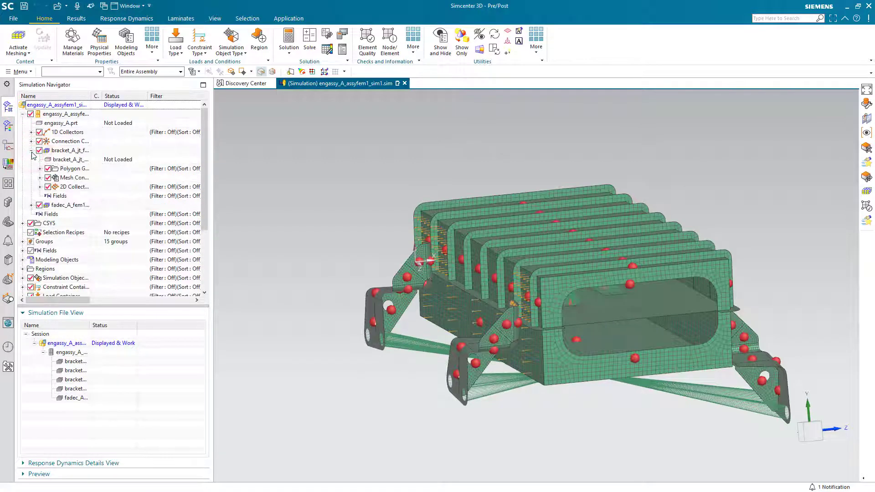
double_click(91, 97)
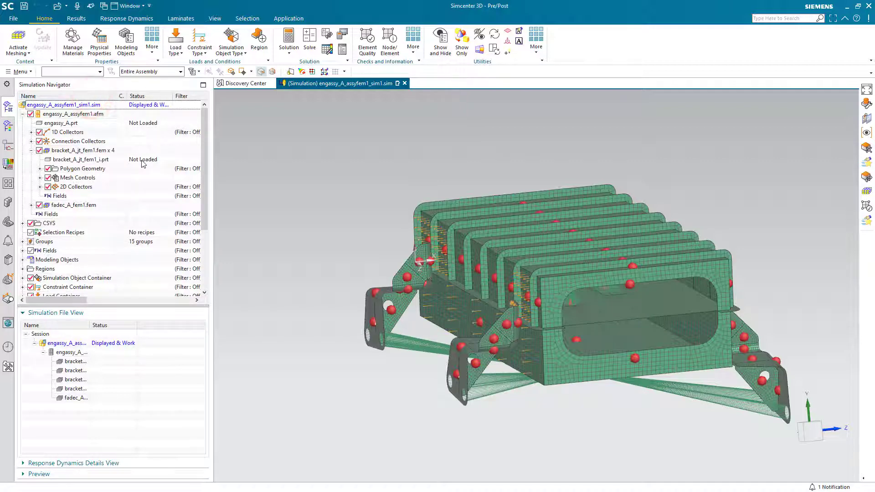
left_click(31, 206)
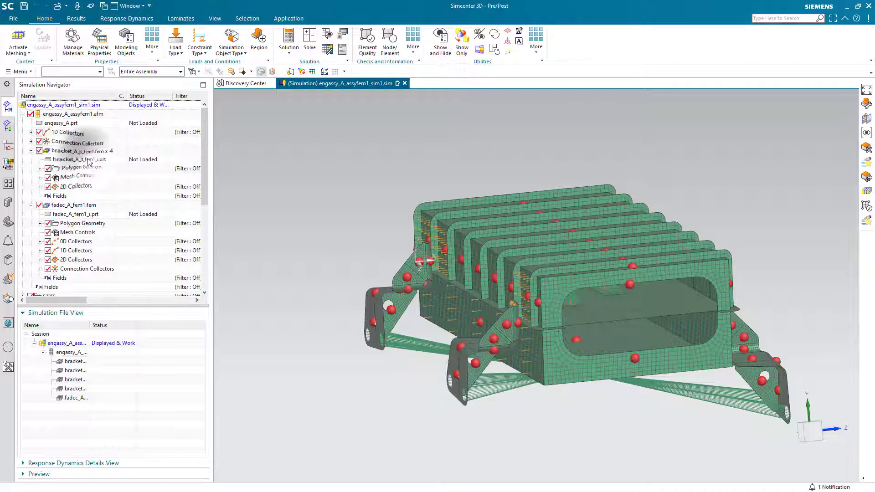
- Check the Load option on the bracket and fadec _i.prt parts, dismissing it without loading
right_click(89, 160)
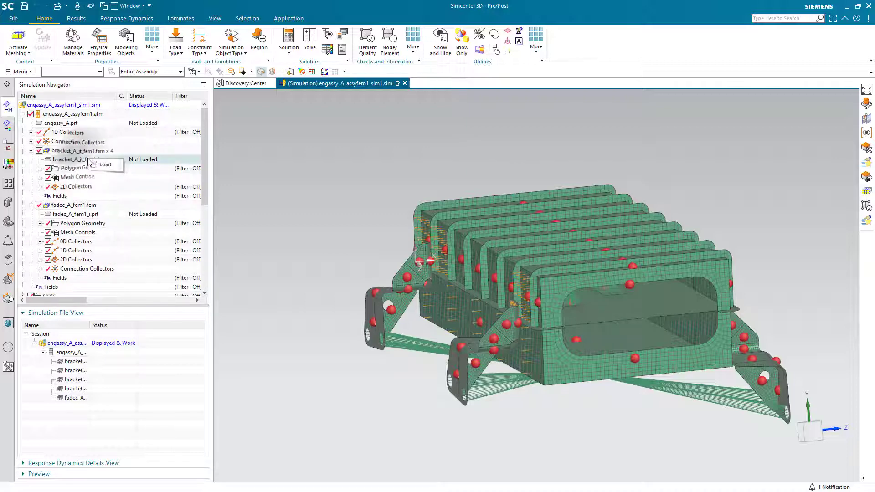
right_click(87, 214)
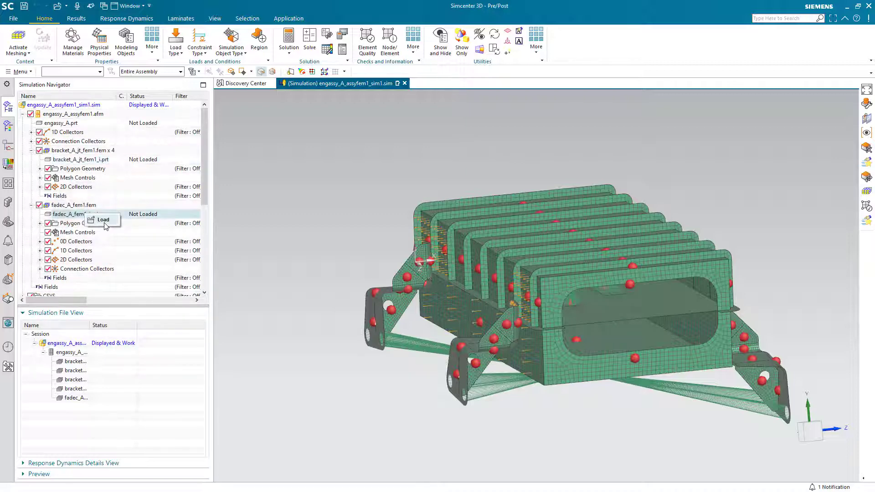
left_click(279, 200)
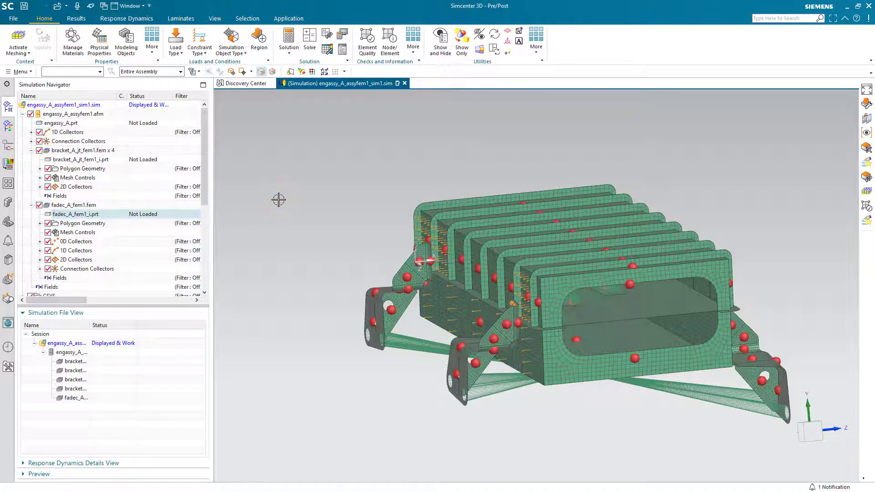
left_click_drag(206, 176, 203, 261)
- Solve s101 with the model setup check and dismiss the failed-solve error
right_click(39, 224)
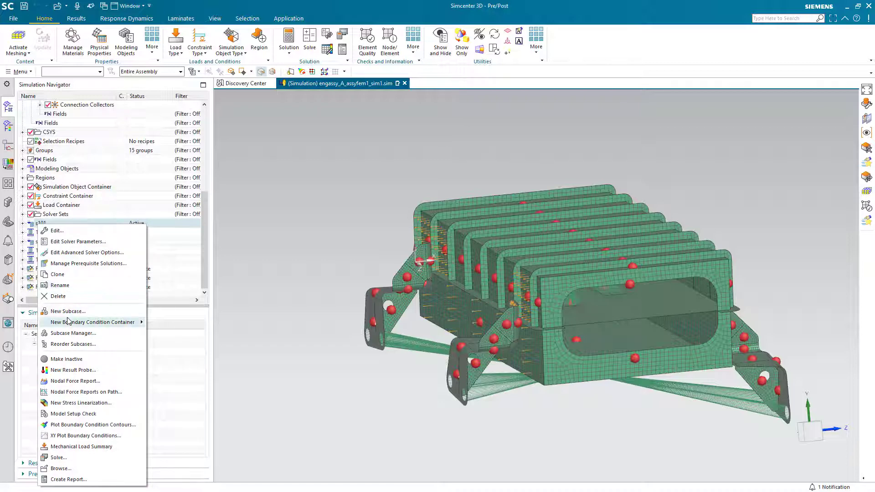
left_click(89, 457)
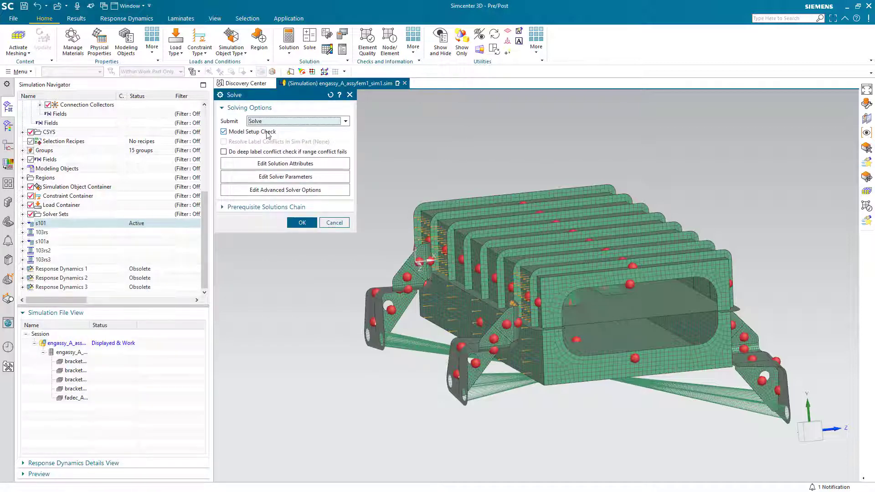
left_click(302, 223)
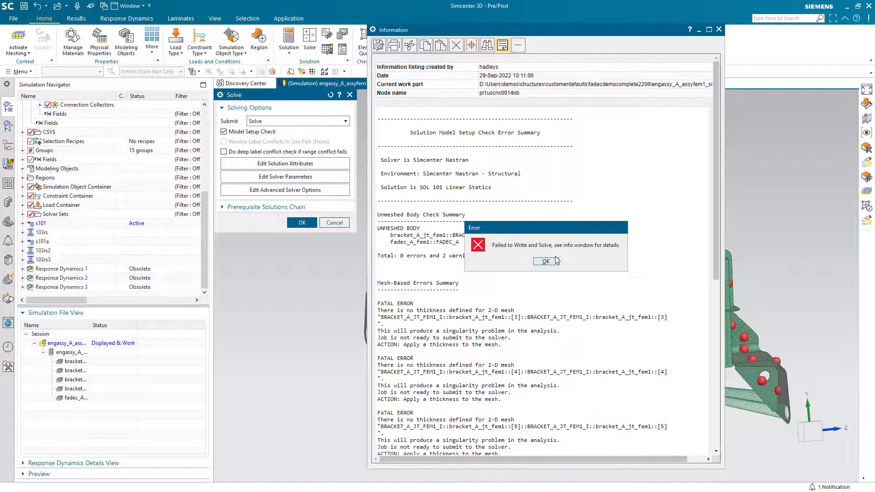
left_click(546, 262)
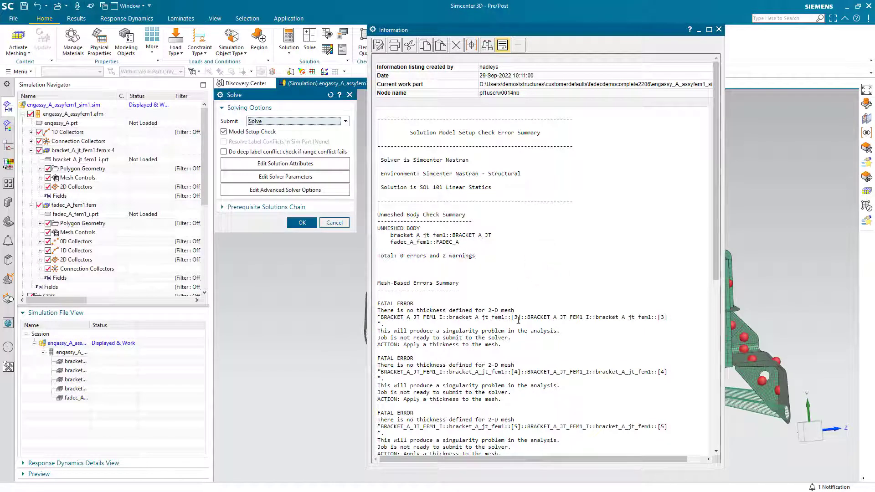
- Read the missing 2-D mesh thickness error in the Information window, then cancel the solve
left_click_drag(668, 318, 399, 304)
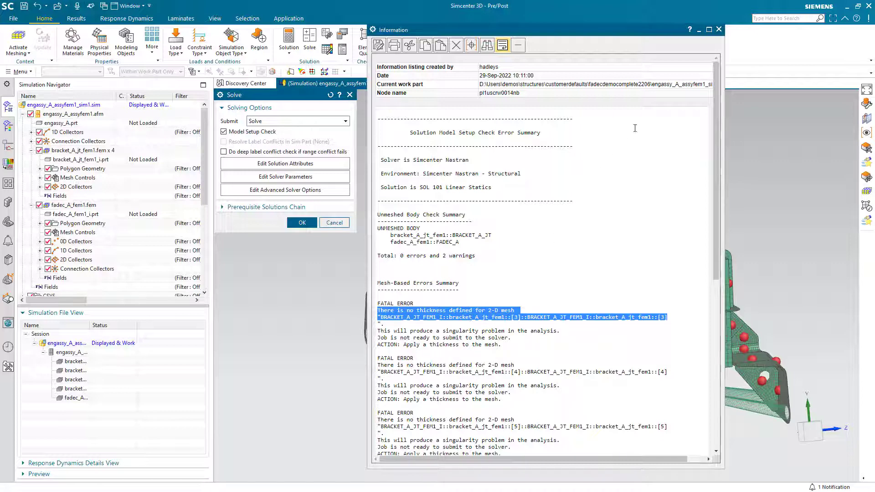
left_click(718, 29)
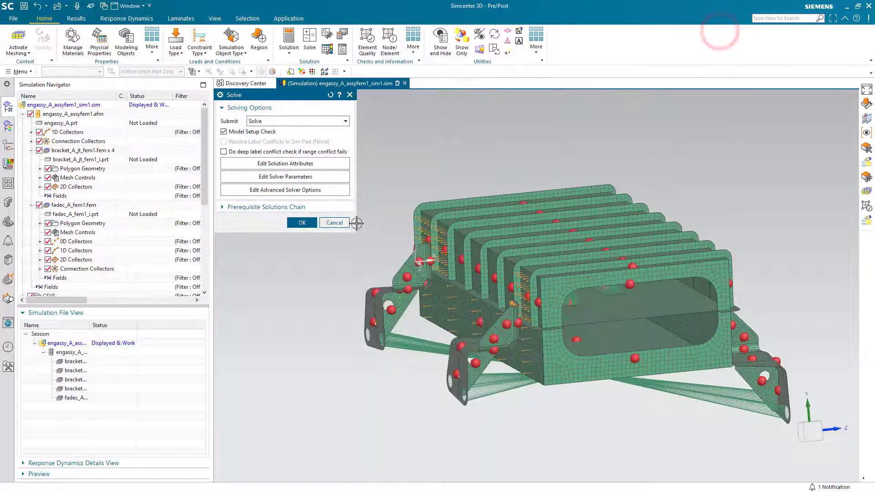
left_click(342, 223)
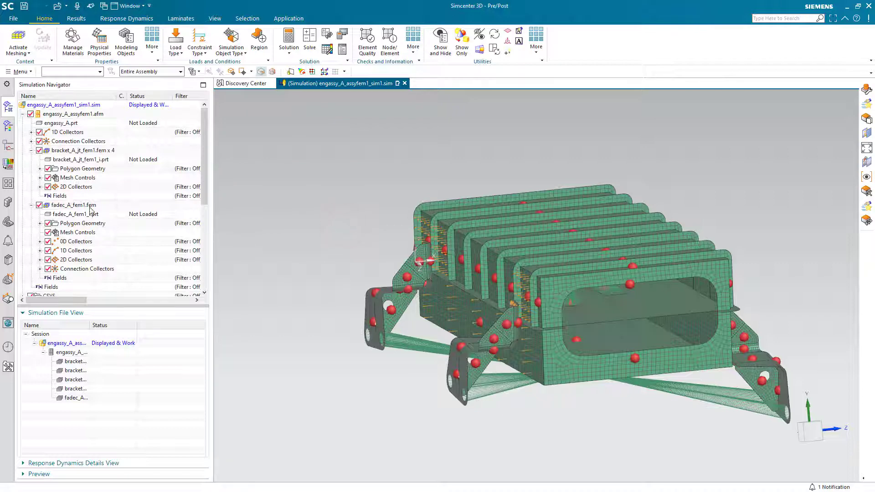
- Open bracket_A_jt_fem1.fem in its own window
left_click(80, 152)
right_click(80, 151)
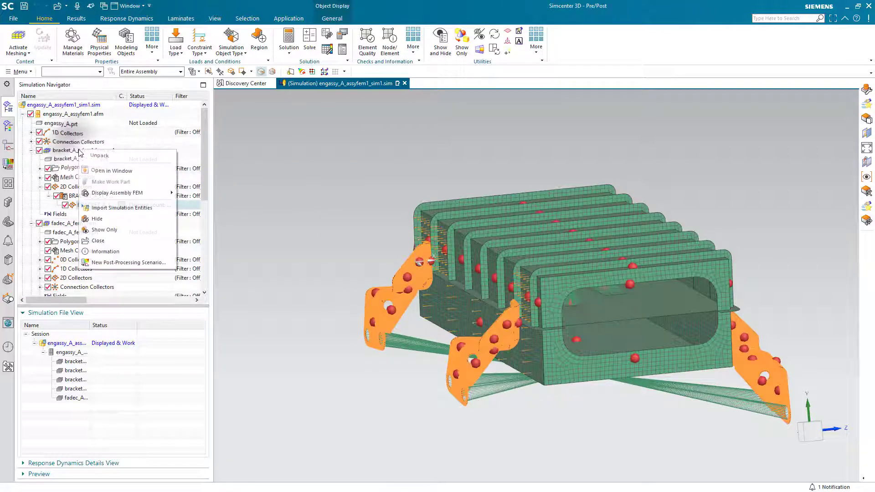
left_click(105, 172)
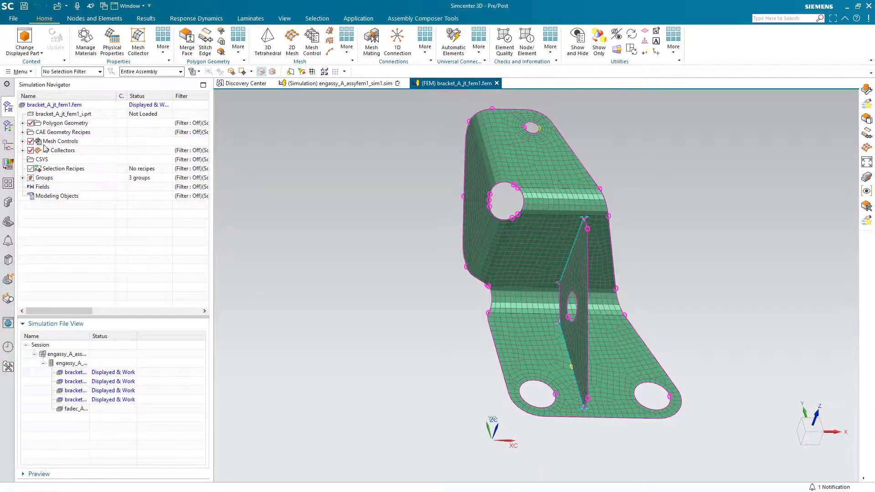
- Inspect the BRACKET_A_JT_FEM1 2-D mesh's associated thickness data under 2D Collectors, then cancel
left_click(22, 151)
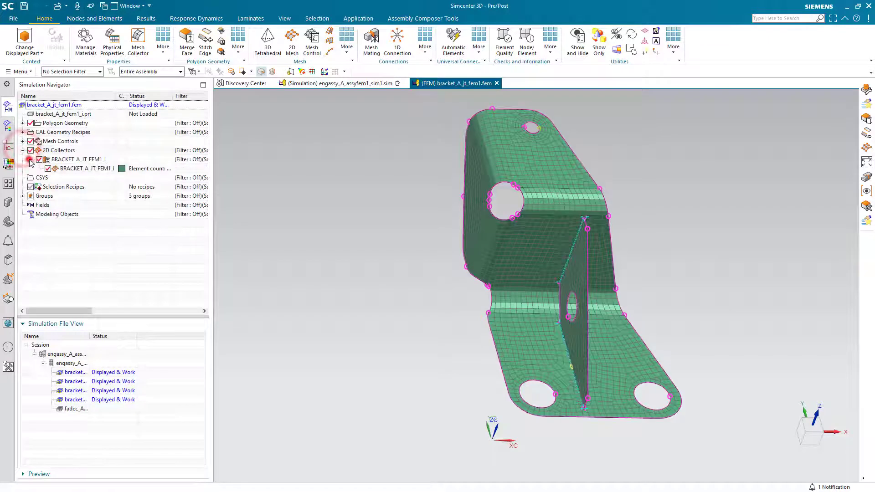
right_click(68, 169)
left_click(108, 221)
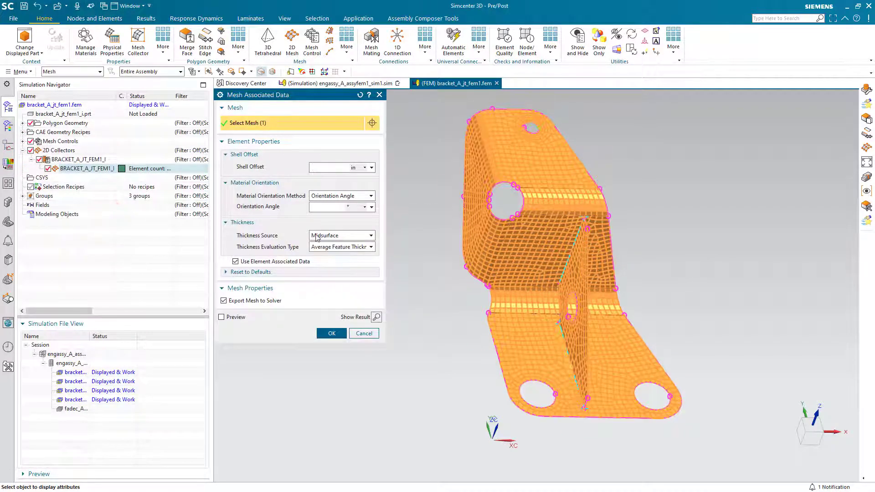
left_click(360, 335)
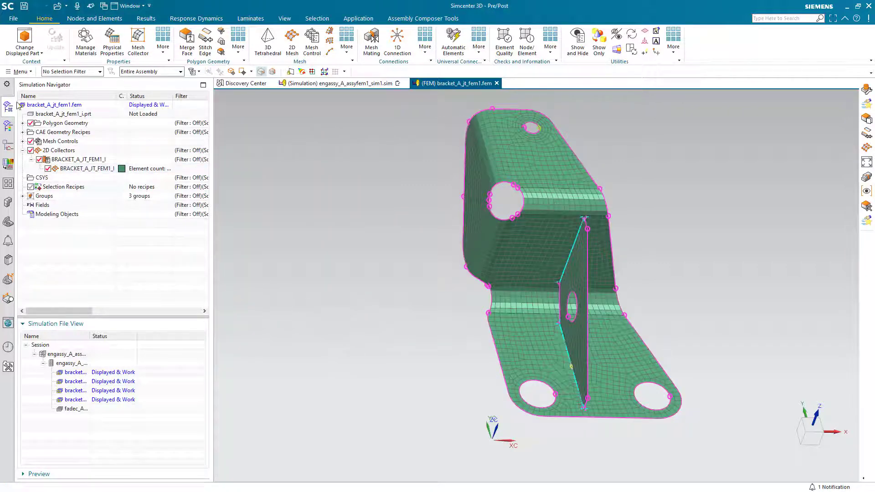
- Enable Automatically Load Associated Parts for Component FEM in Simulation > Pre/Post > General customer defaults
left_click(18, 72)
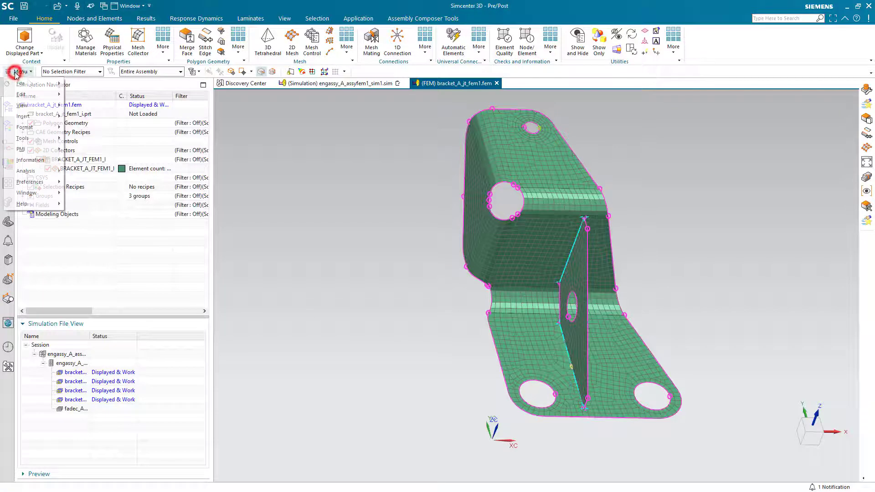
mouse_move(23, 83)
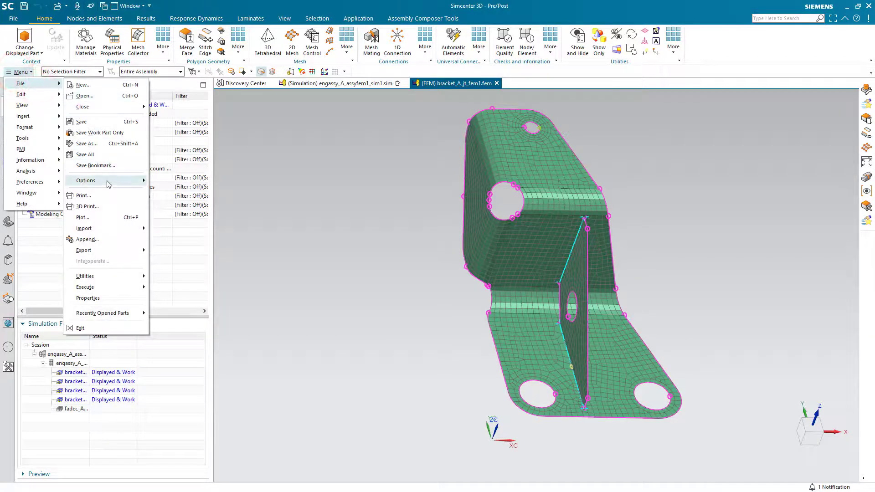
left_click(131, 276)
left_click(161, 277)
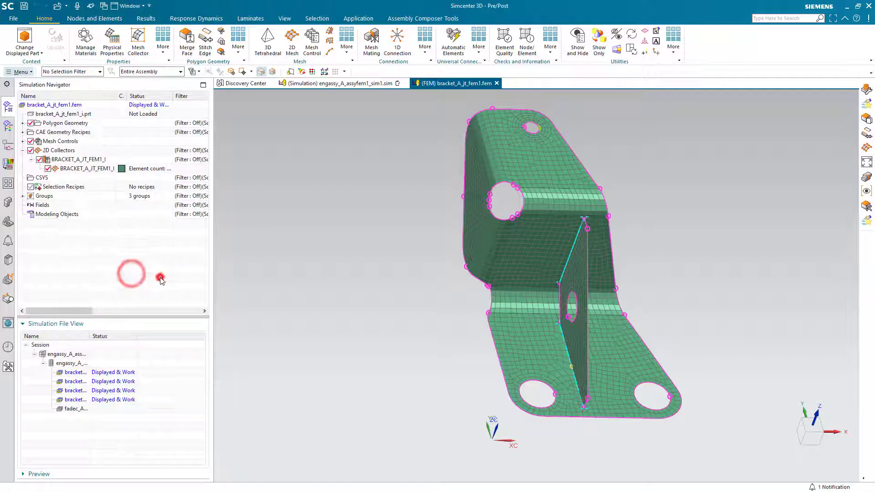
left_click(224, 226)
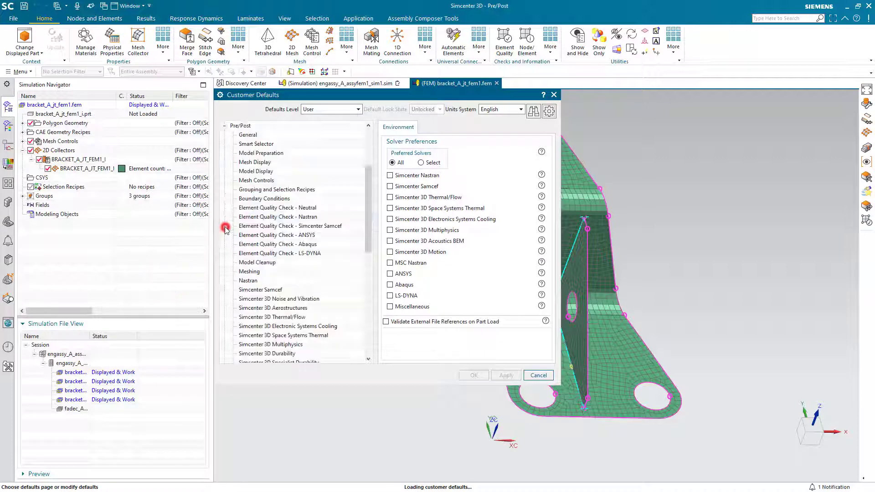
left_click(253, 133)
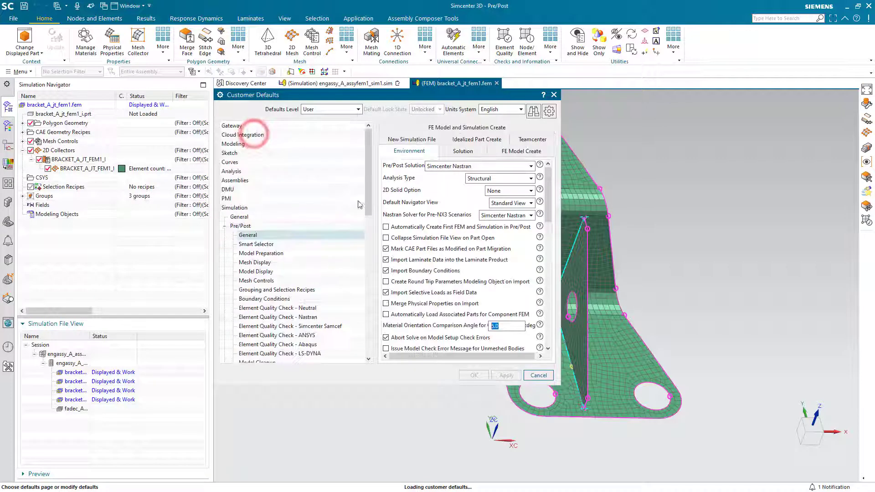
left_click(413, 315)
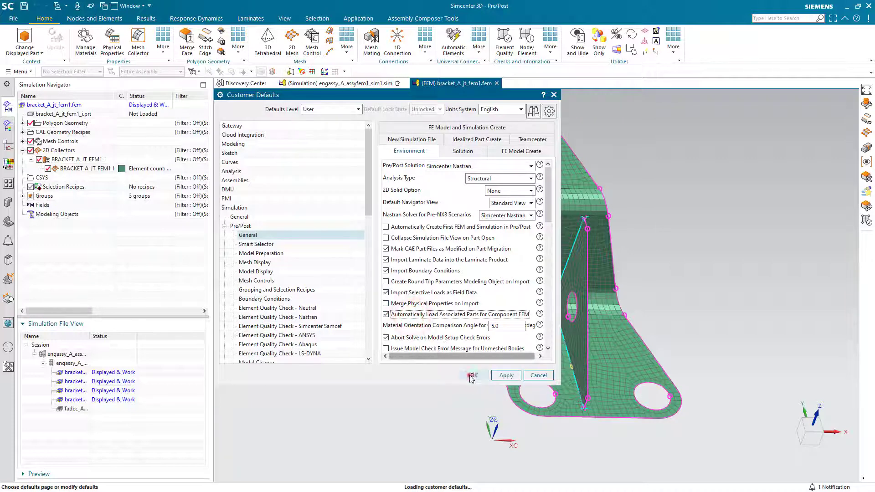
left_click(470, 375)
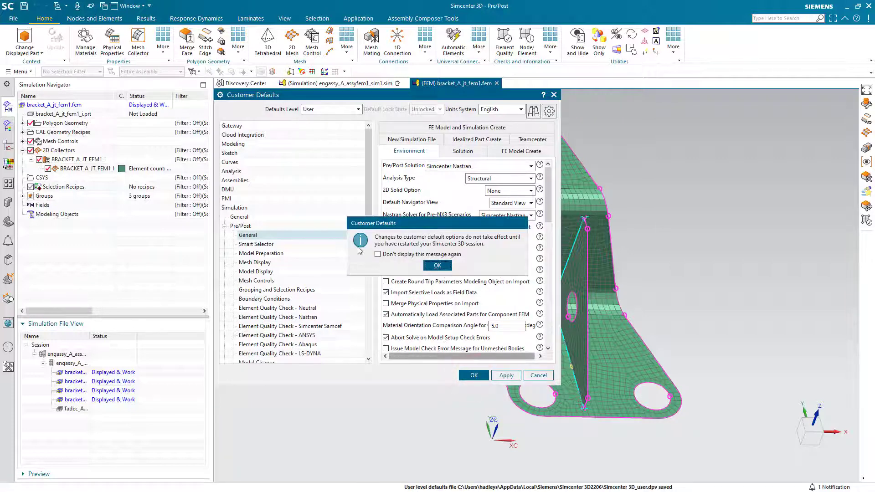
left_click(437, 265)
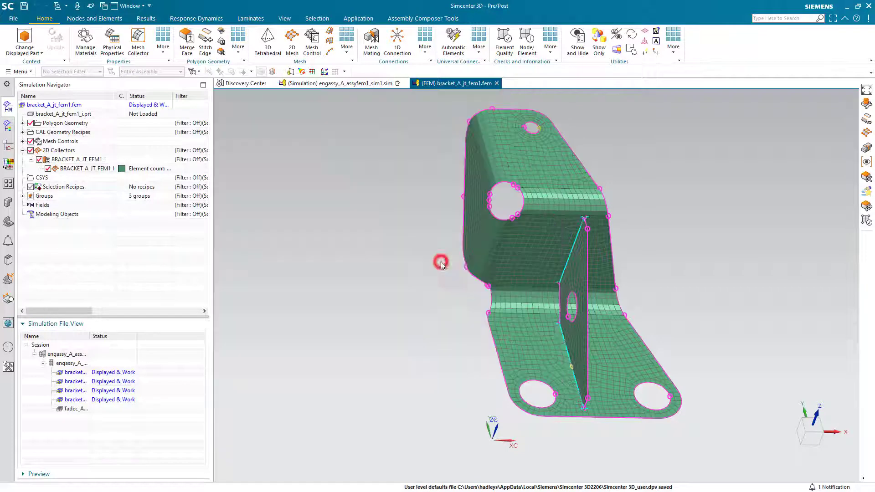
- Exit Simcenter 3D without saving, relaunch, and reopen engassy_A_assyfem1_sim1.sim from History
left_click(867, 6)
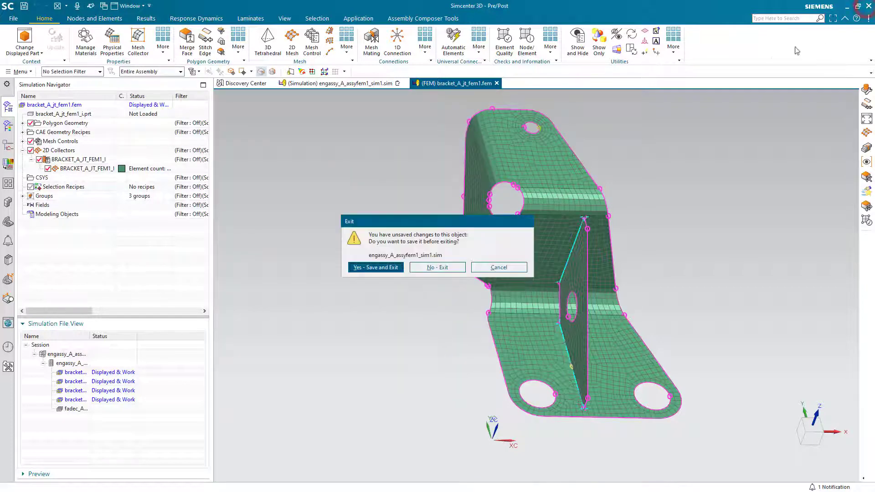
left_click(438, 268)
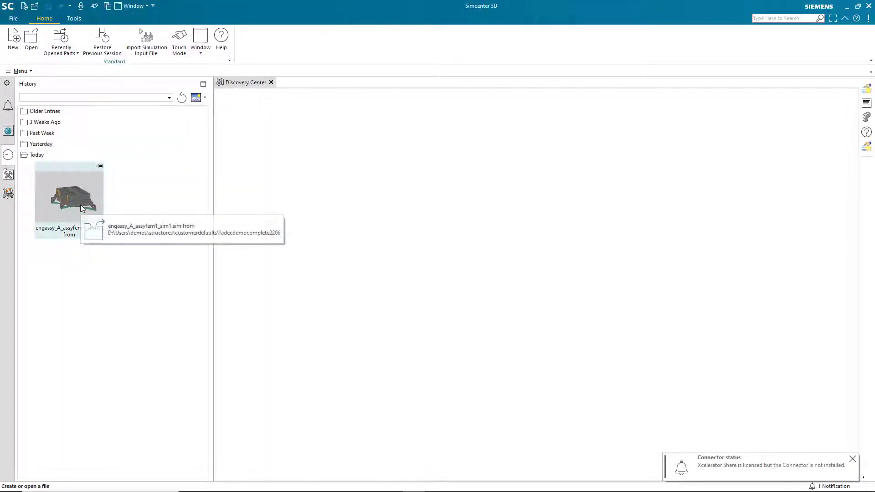
left_click(81, 208)
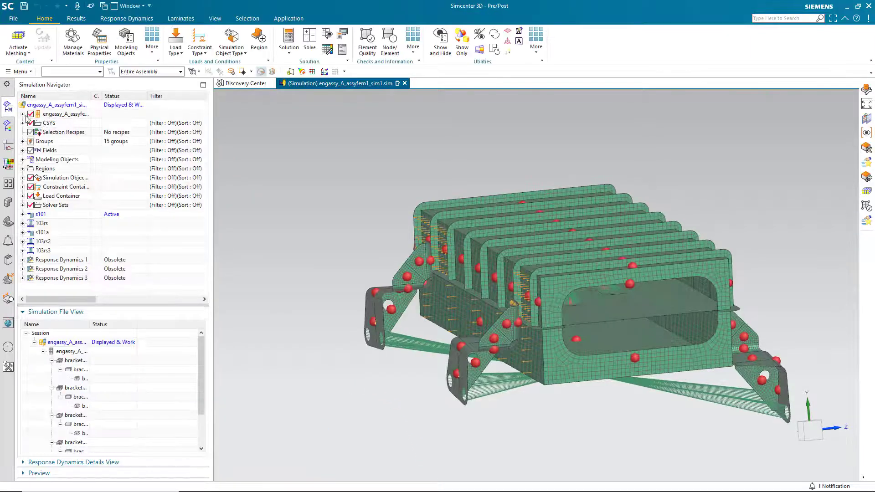
- Expand bracket_A_jt_fem1.fem and fadec_A_fem1.fem with a widened Name column, showing fadec_A.prt loaded
left_click(23, 114)
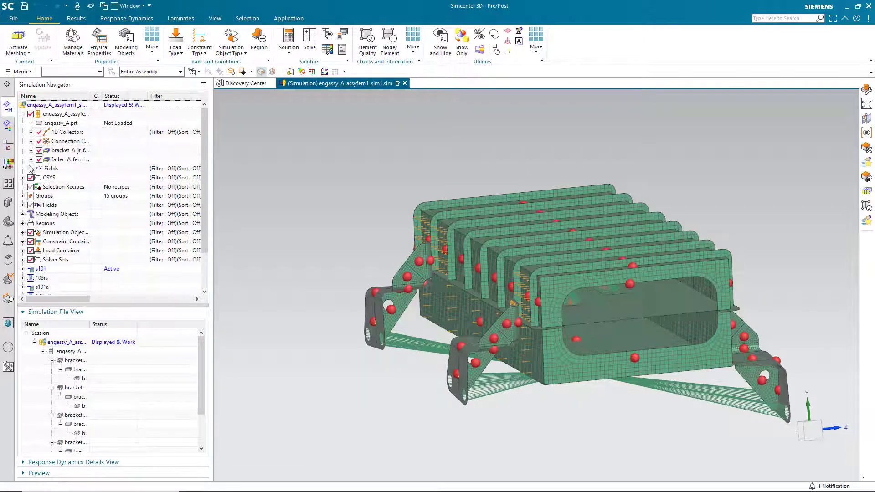
left_click(31, 151)
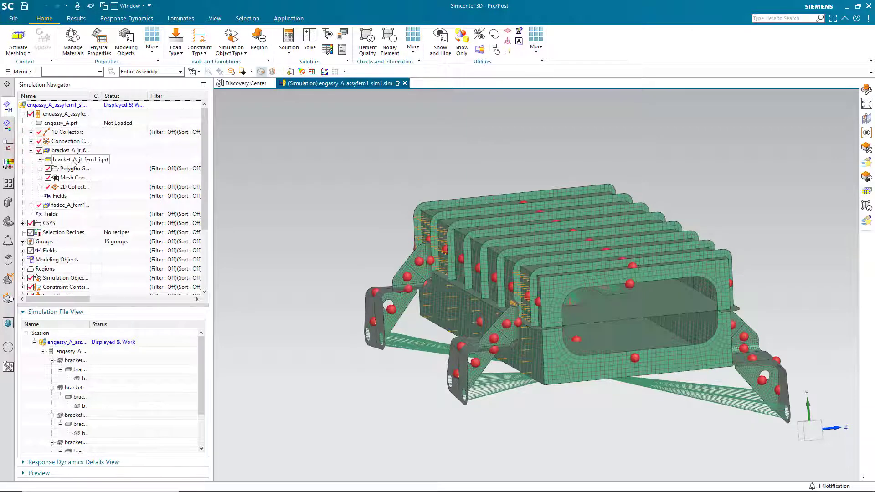
double_click(91, 97)
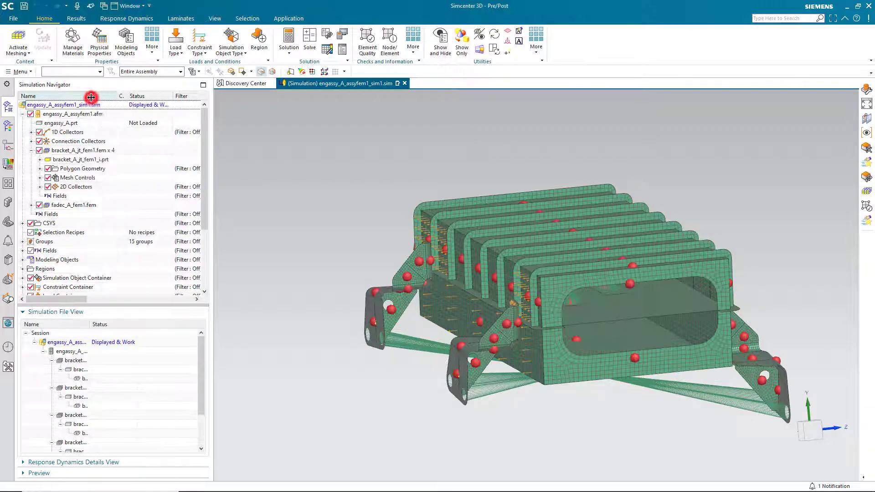
left_click(31, 205)
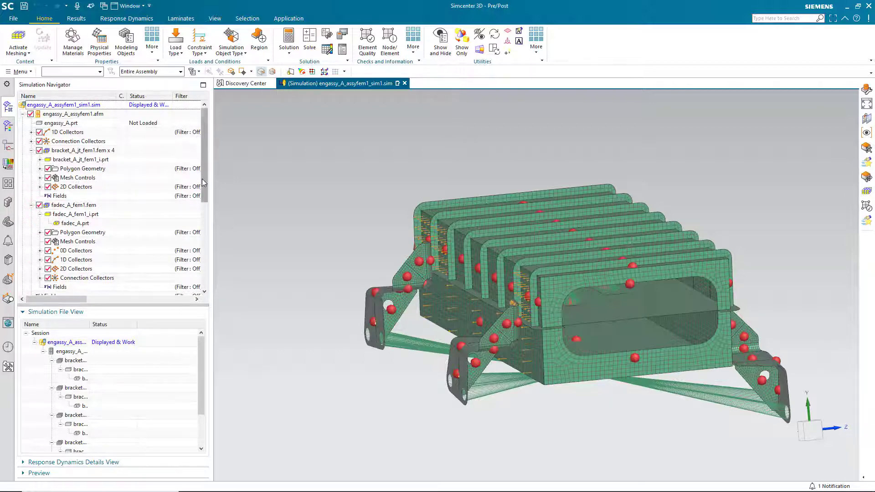
left_click_drag(203, 180, 206, 273)
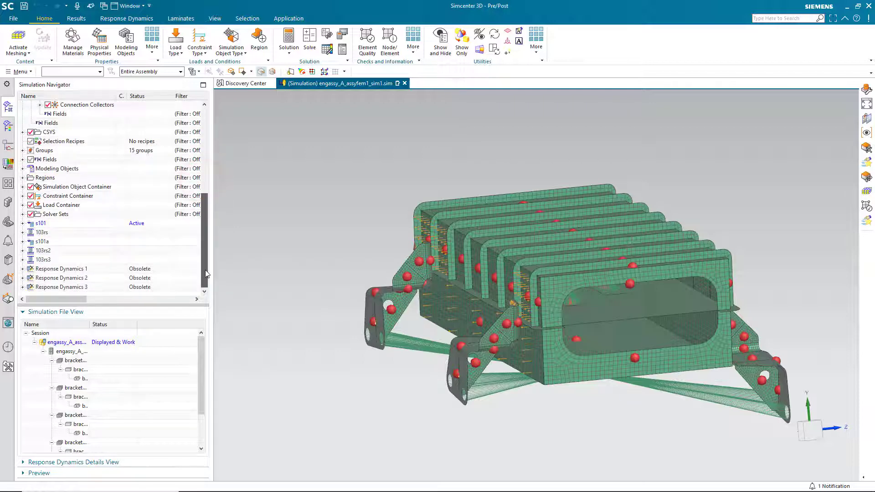
- Run the s101 linear statics solve
right_click(45, 224)
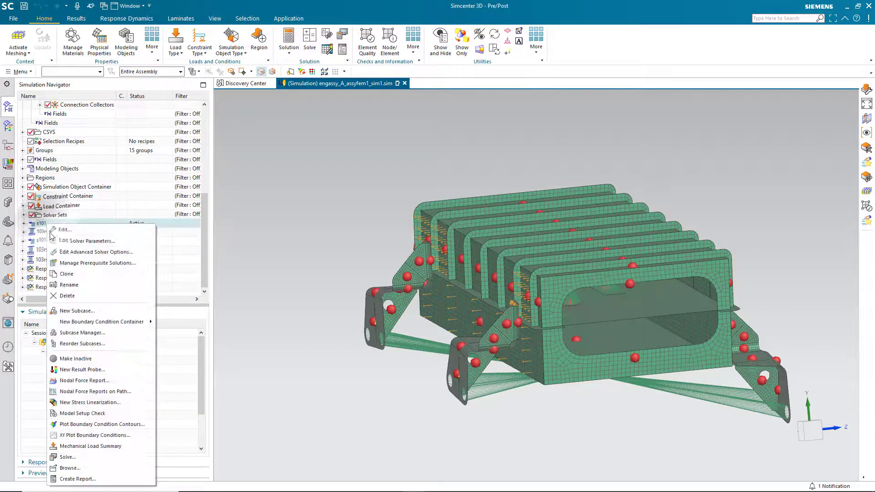
left_click(66, 457)
left_click(301, 224)
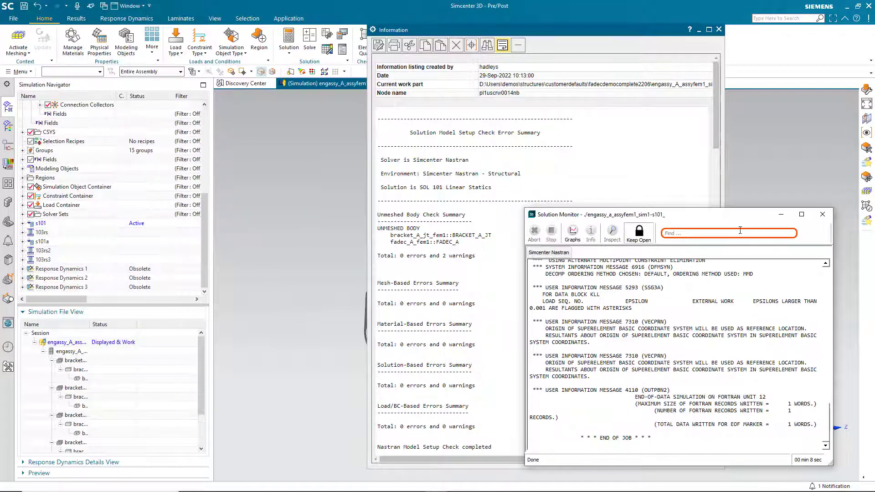
- Close the Solution Monitor, Information window and Analysis Job Monitor, then expand s101 to show Results
left_click(827, 219)
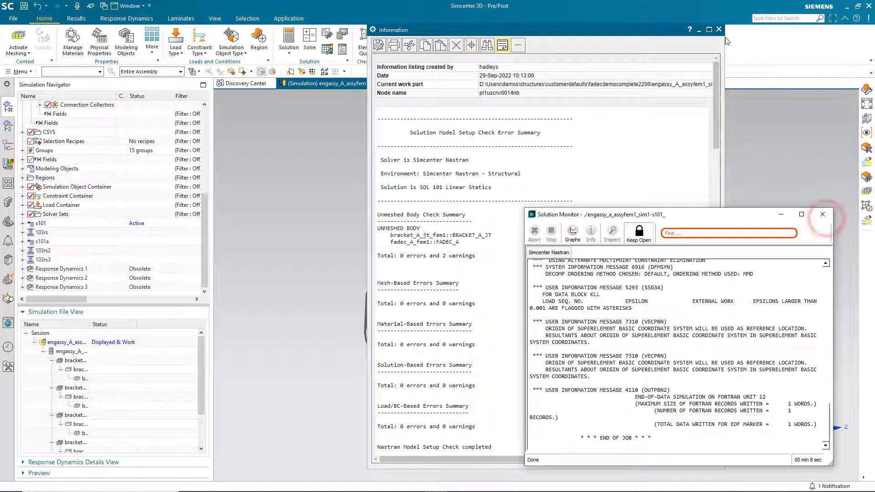
left_click(718, 30)
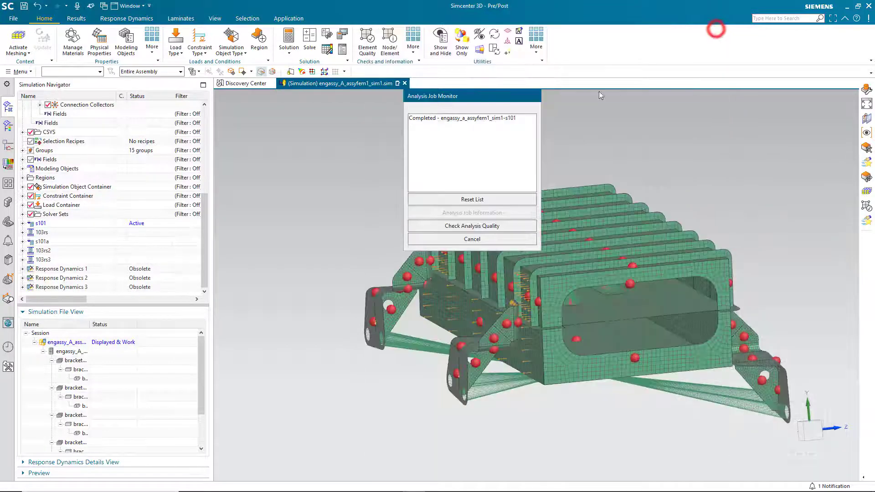
left_click(415, 238)
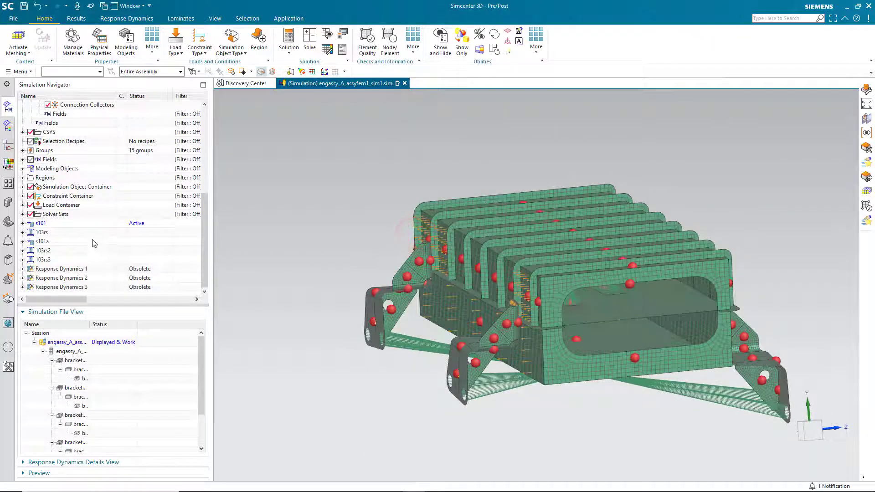
left_click(23, 222)
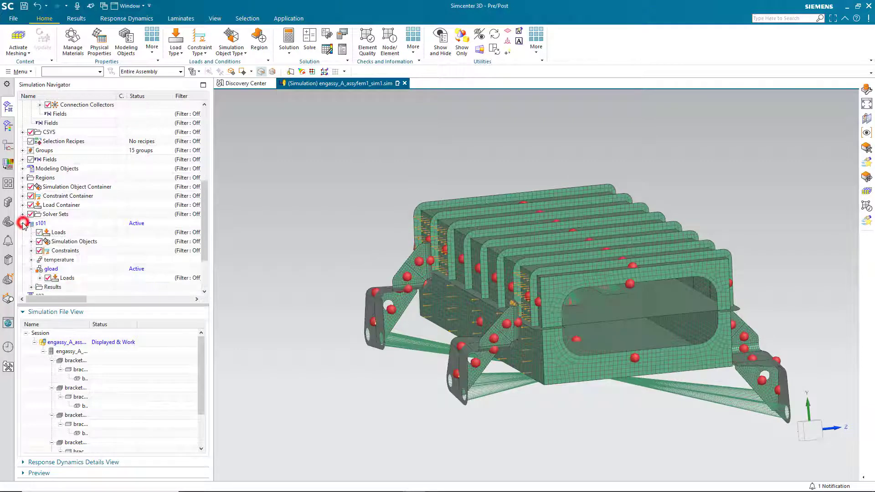
- Plot the gload case's nodal displacement contour, peaking at 1.163E-02 in
left_click(31, 287)
double_click(57, 288)
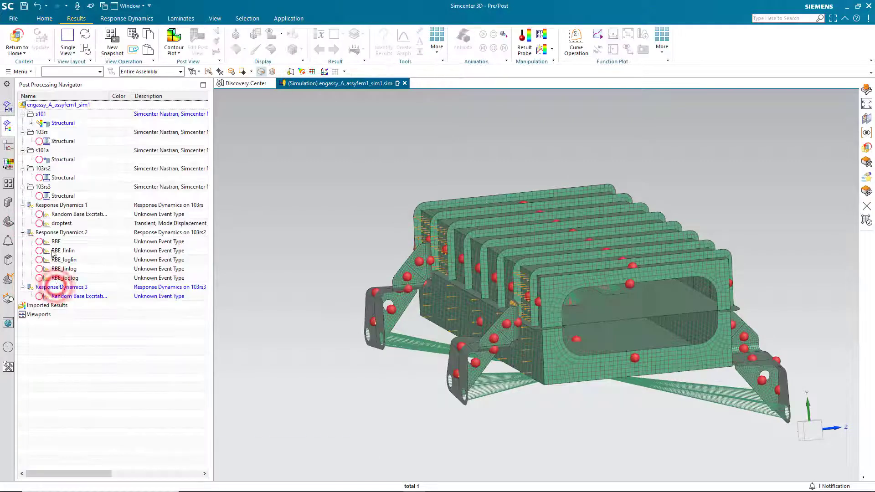
left_click(31, 123)
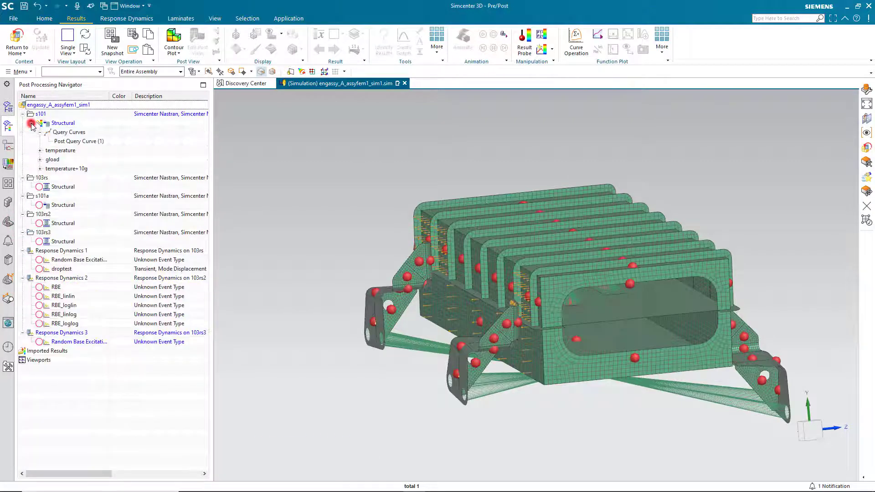
left_click(40, 159)
double_click(78, 169)
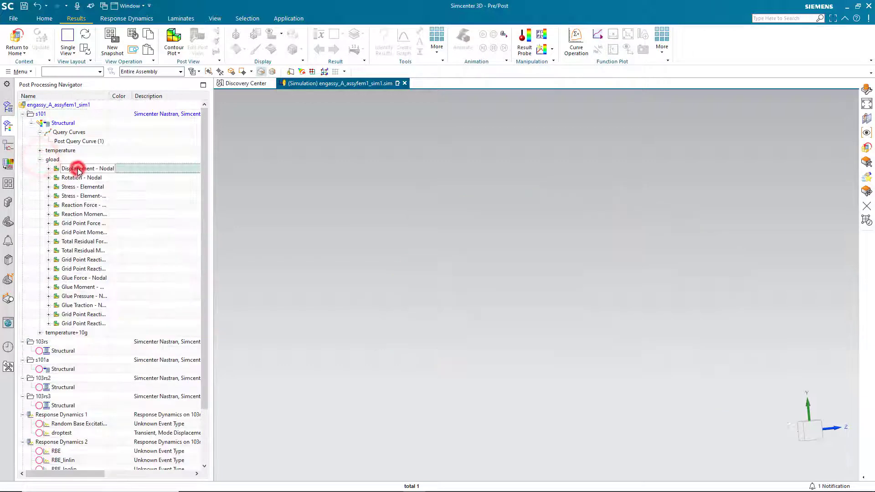
middle_click_drag(299, 264, 301, 266)
scroll(178, 299, "down", 1)
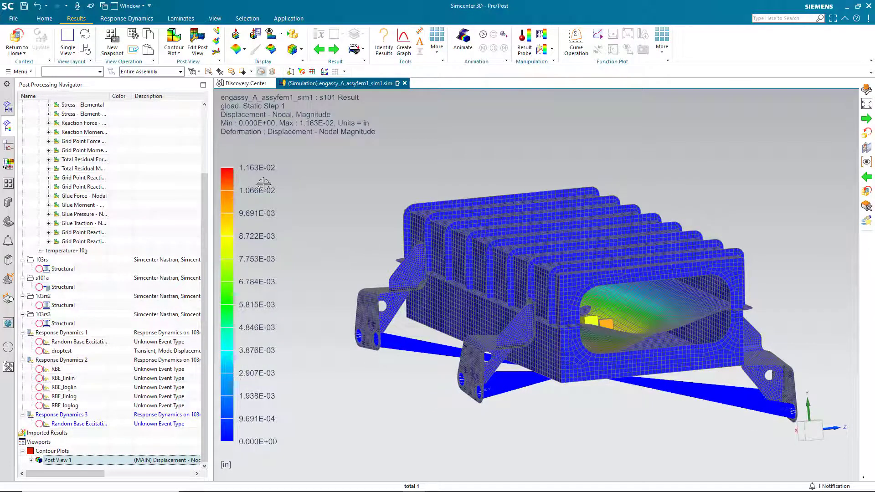
- Return home to the simulation model and open the Menu > File commands
left_click(16, 40)
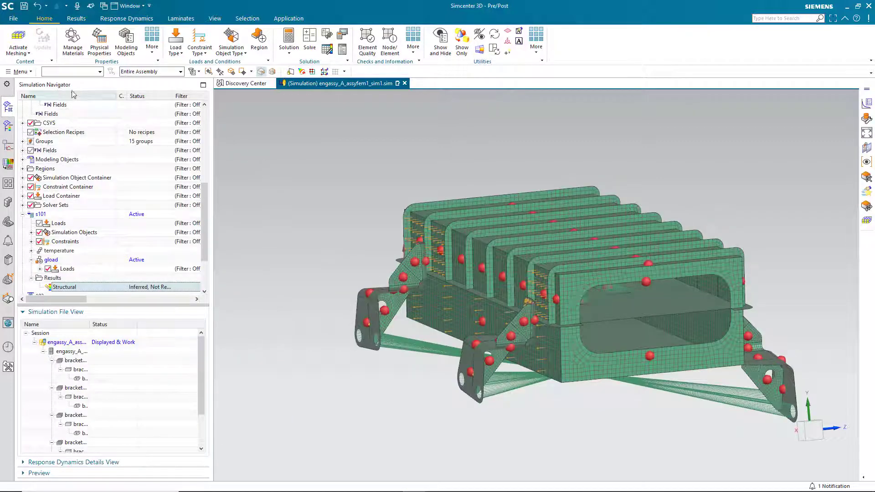
left_click(19, 72)
left_click(35, 84)
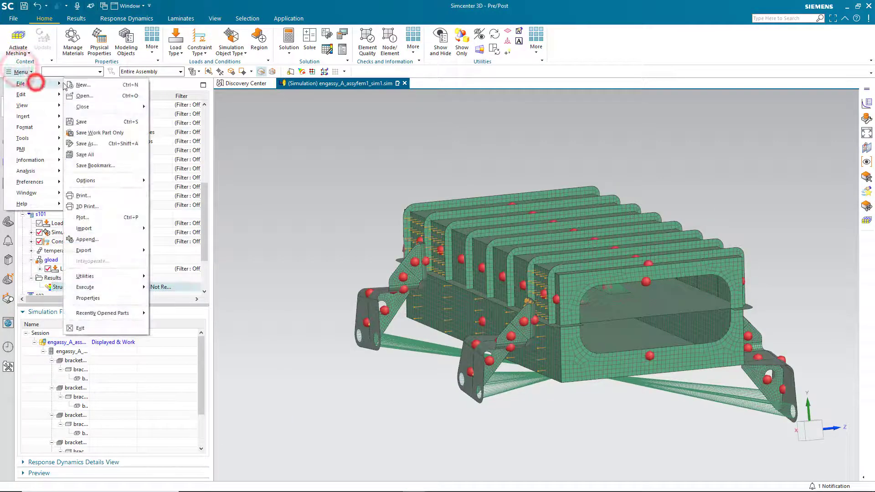
- Show the Pre/Post General FE Model Create customer defaults, including polygon body naming from master and idealized parts
left_click(123, 278)
left_click(160, 278)
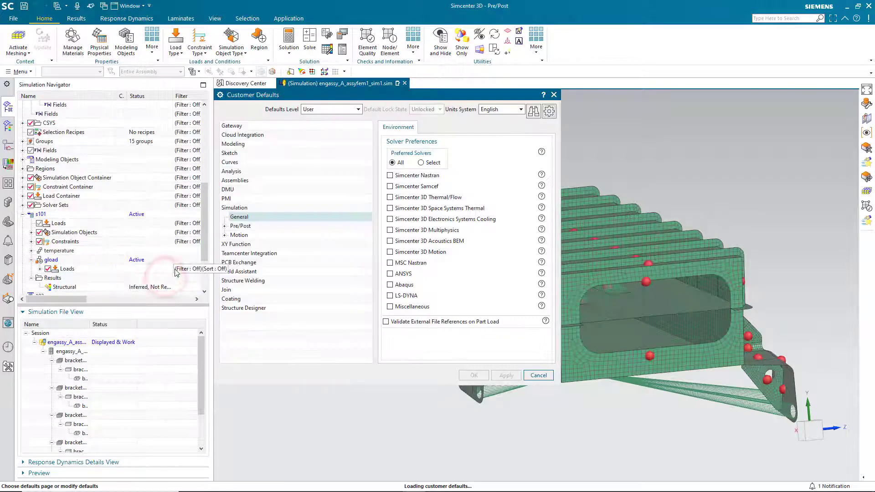
left_click(240, 226)
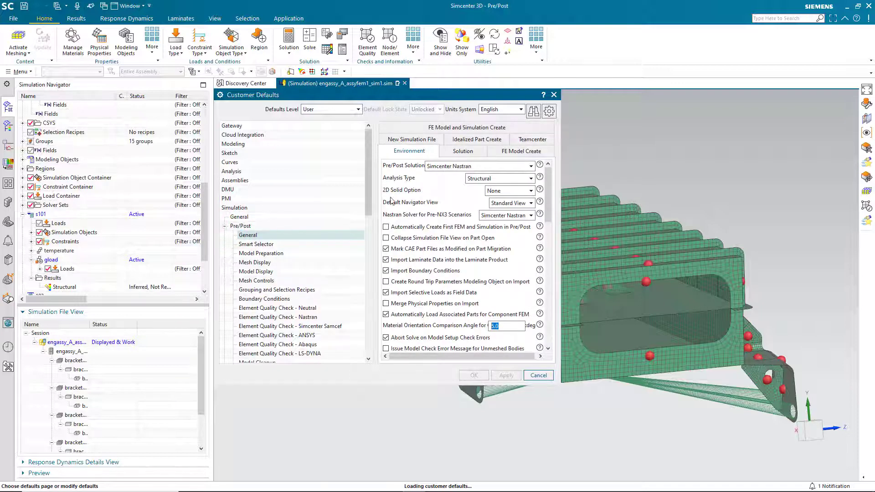
left_click(507, 154)
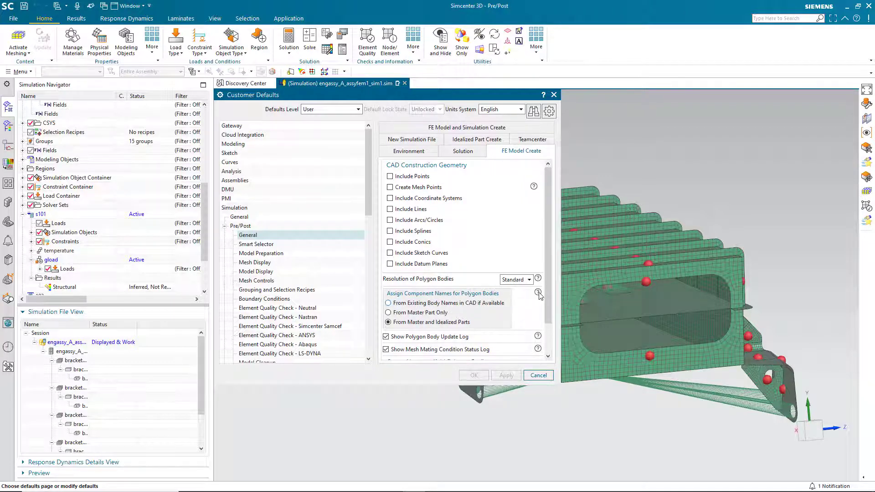
mouse_move(539, 295)
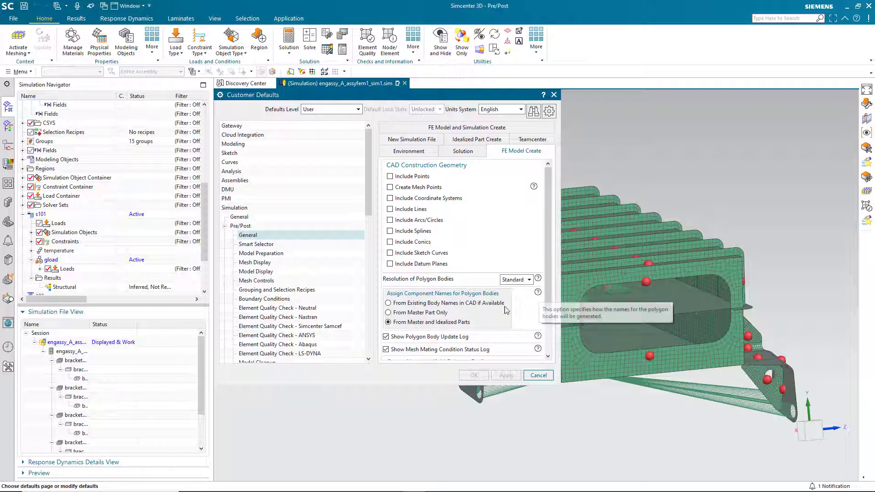
scroll(74, 220, "up", 3)
scroll(74, 221, "up", 4)
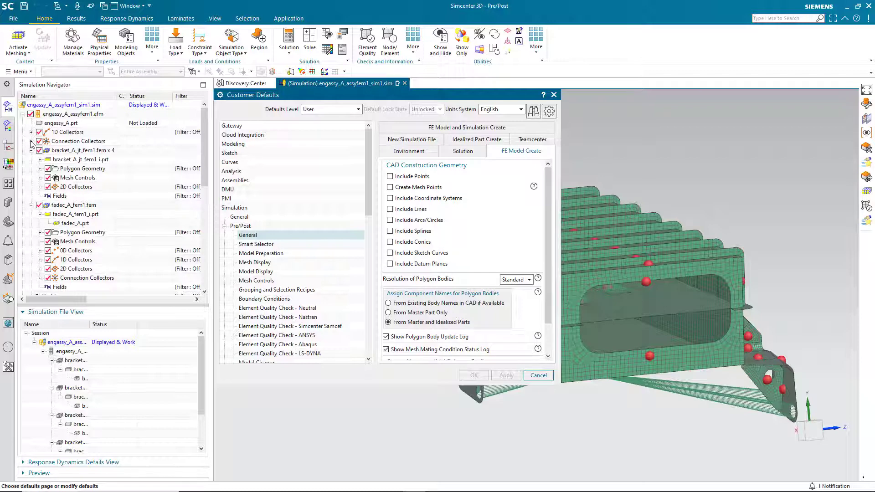
- Expand Polygon Geometry under bracket and fadec FEMs, showing bodies named BRACKET_A_JT_FEM1_I and FADEC_A_FEM1_I
left_click(39, 169)
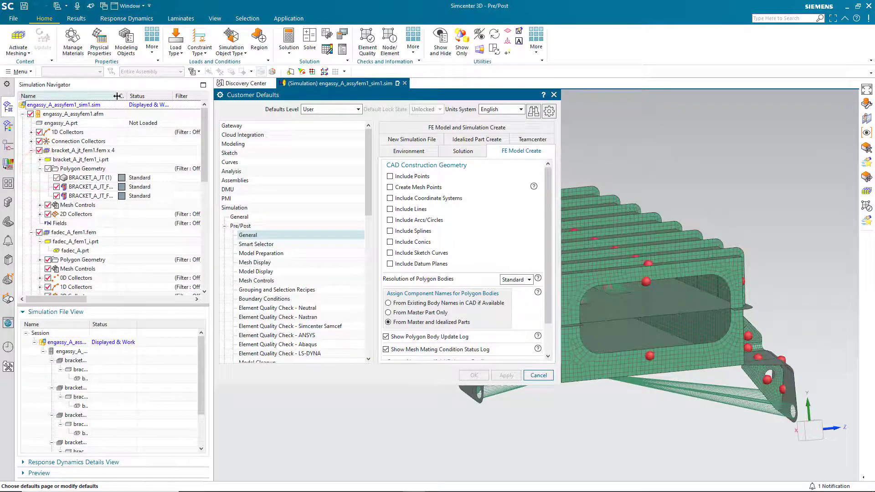
left_click_drag(117, 96, 133, 96)
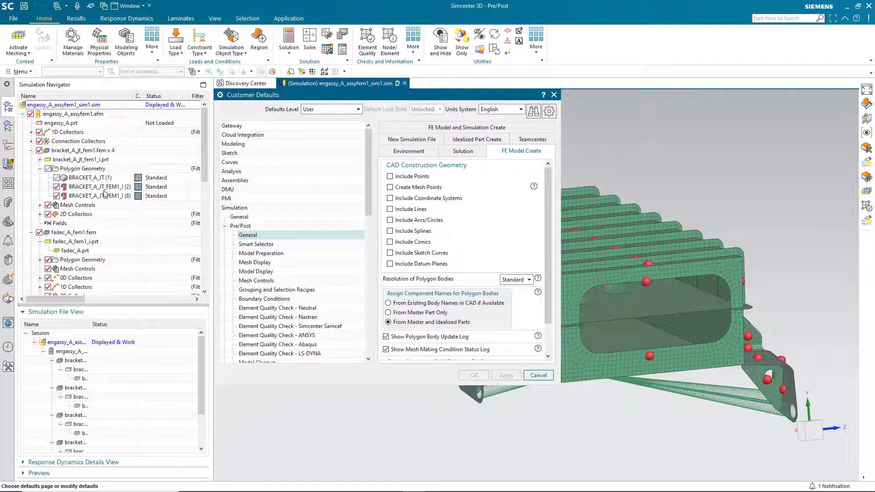
scroll(104, 189, "down", 1)
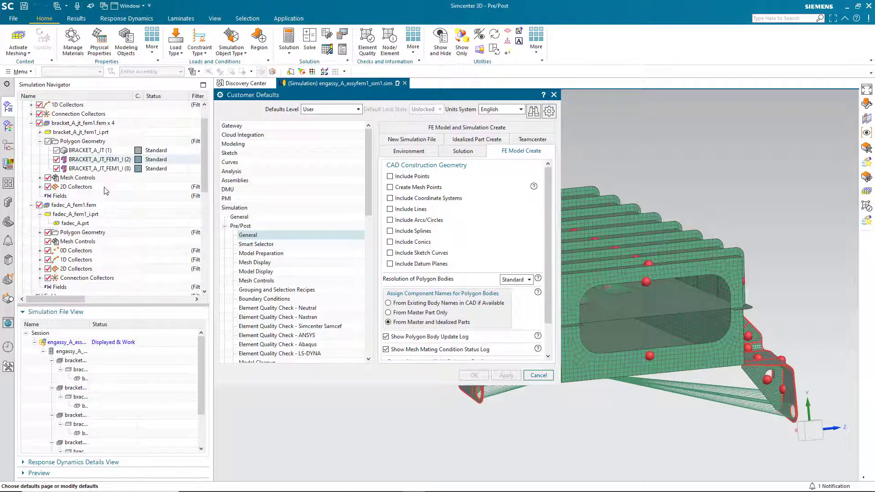
scroll(105, 191, "down", 1)
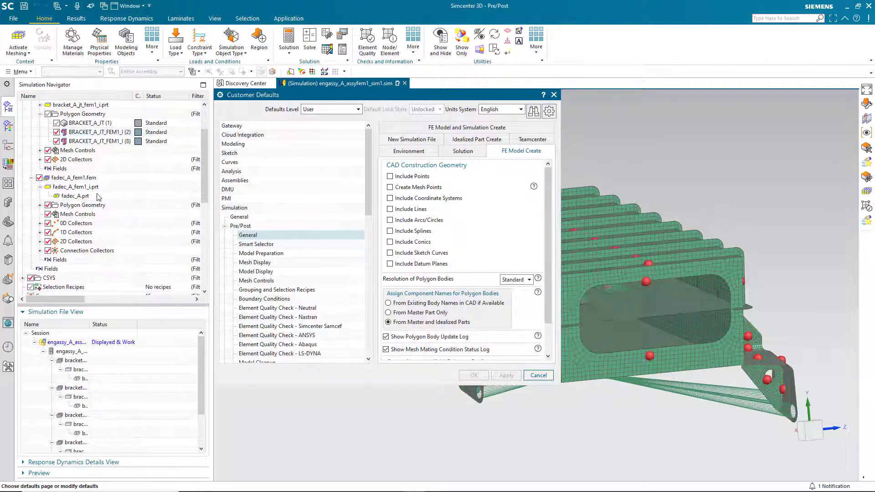
left_click(40, 205)
scroll(40, 206, "down", 3)
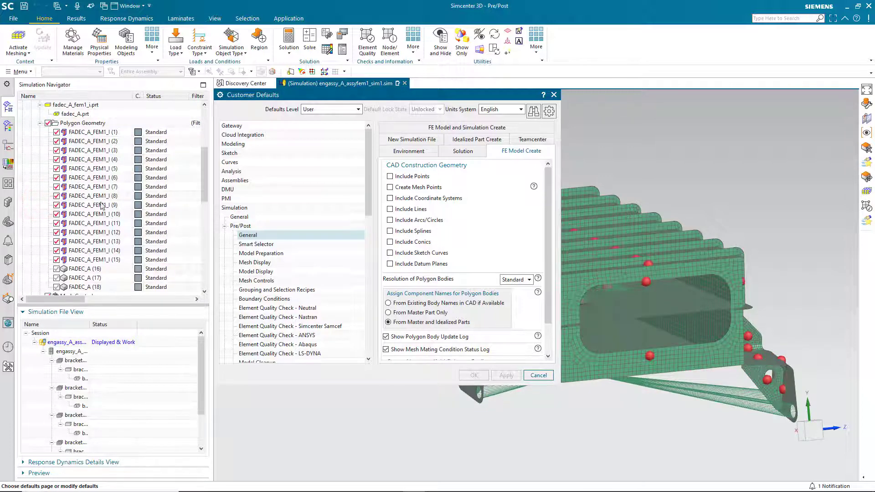
scroll(104, 241, "up", 4)
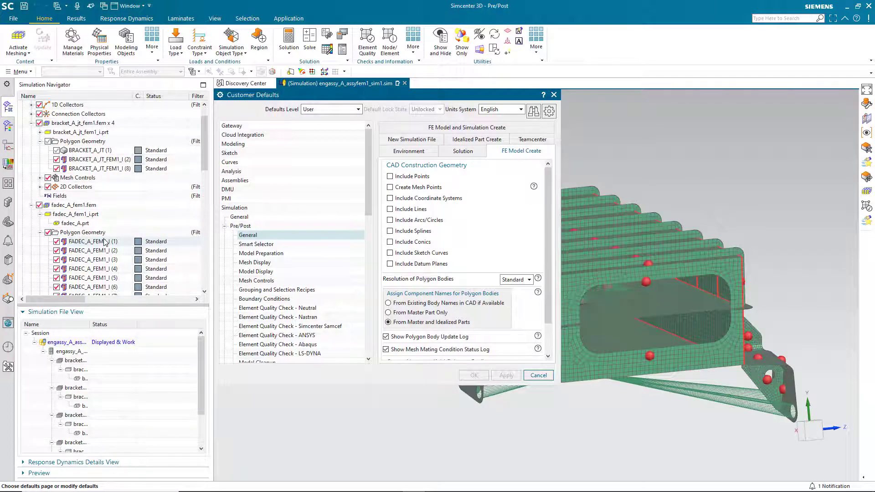
- Show the Model Display defaults for geometry free edges, then geometry stitched edges (on, 0.50 mm width)
left_click(251, 274)
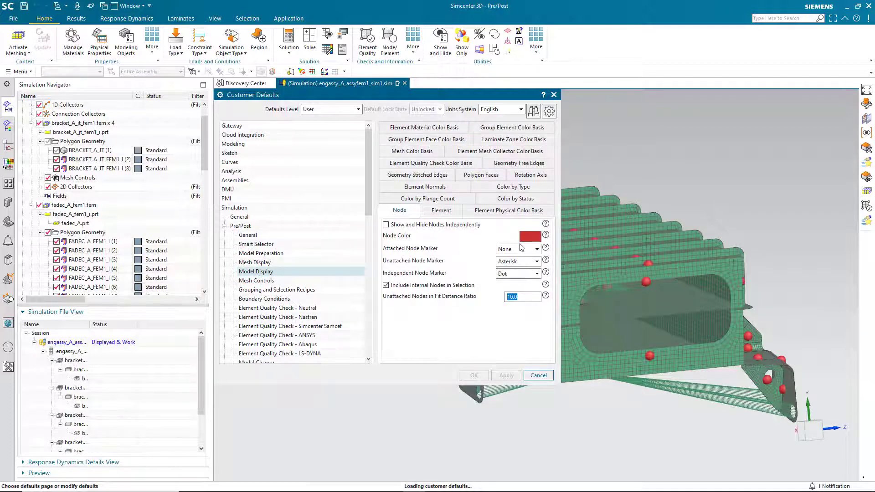
left_click(512, 164)
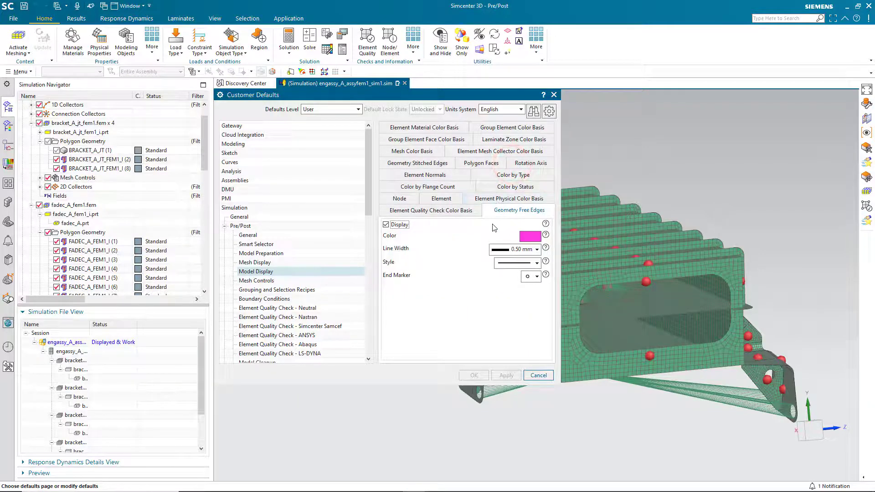
left_click(436, 162)
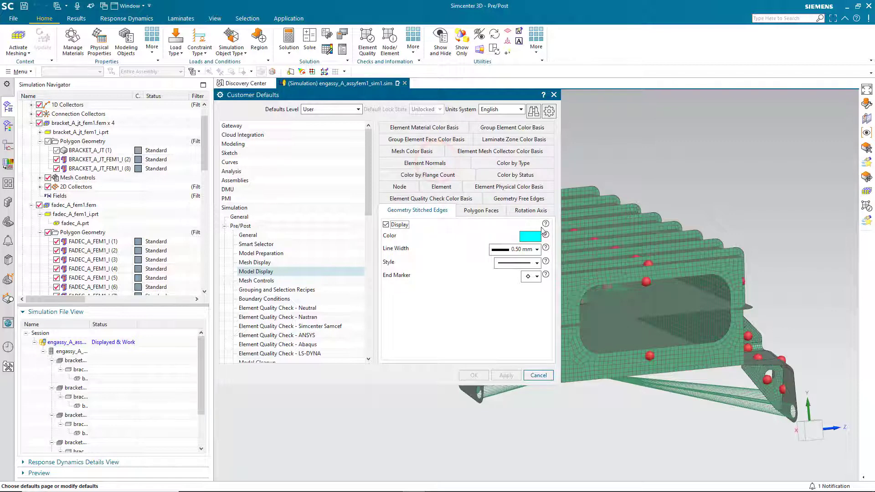
mouse_move(546, 227)
- Dismiss the bracket FEM actions and close Customer Defaults without changes
right_click(66, 126)
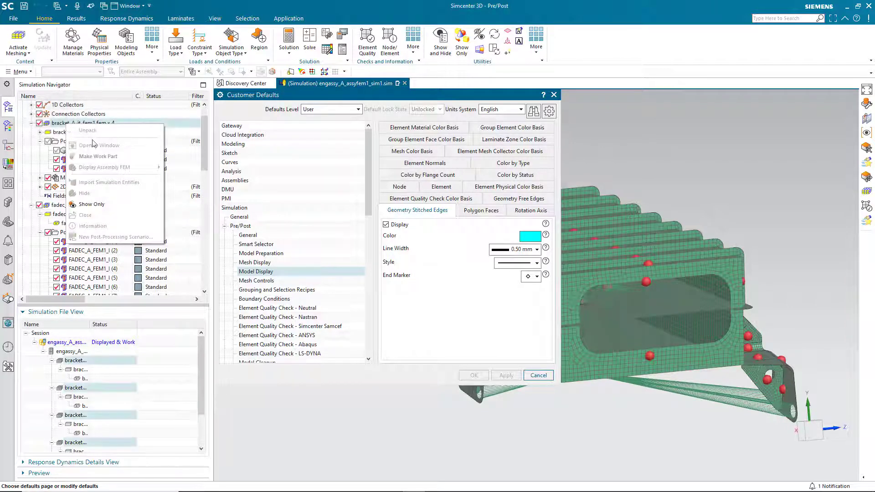
left_click(538, 375)
left_click(538, 375)
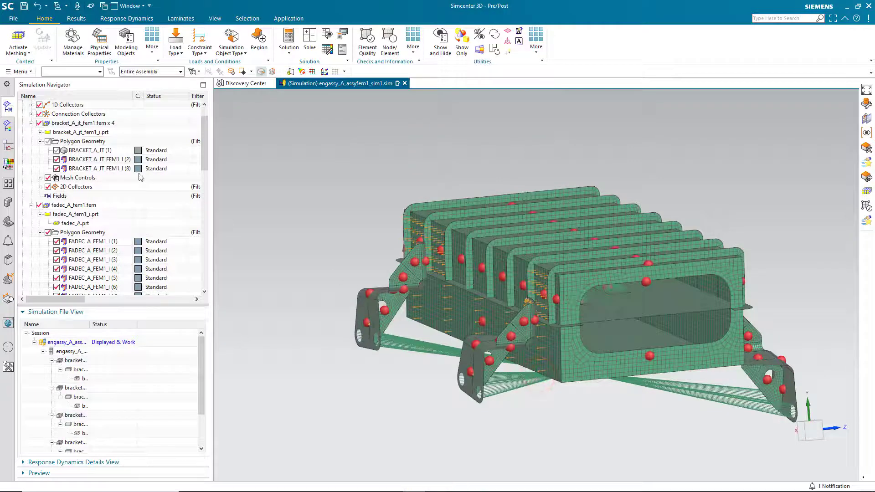
- Open bracket_A_jt_fem1.fem in its own window and rotate it to pick the inner polygon face
right_click(64, 127)
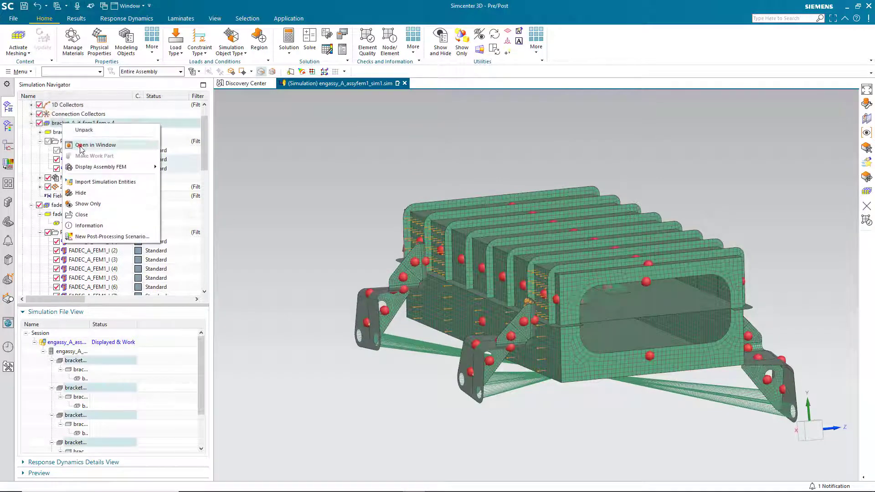
left_click(79, 149)
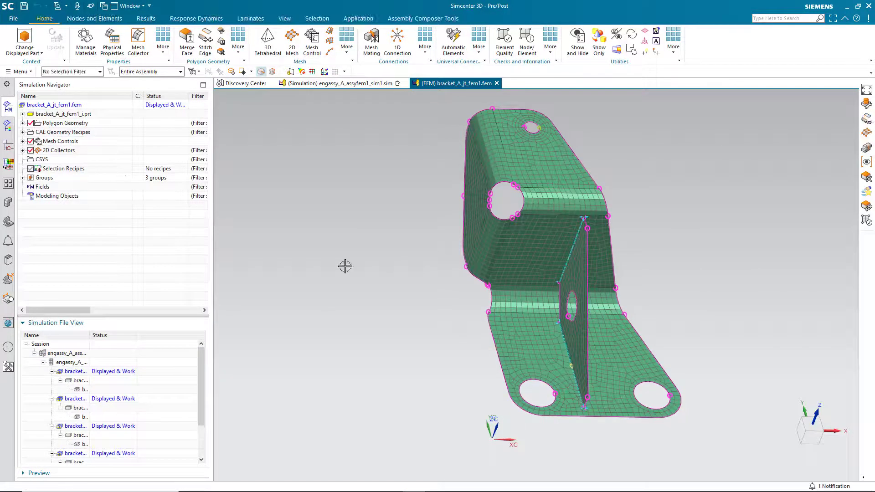
middle_click_drag(346, 266, 367, 276)
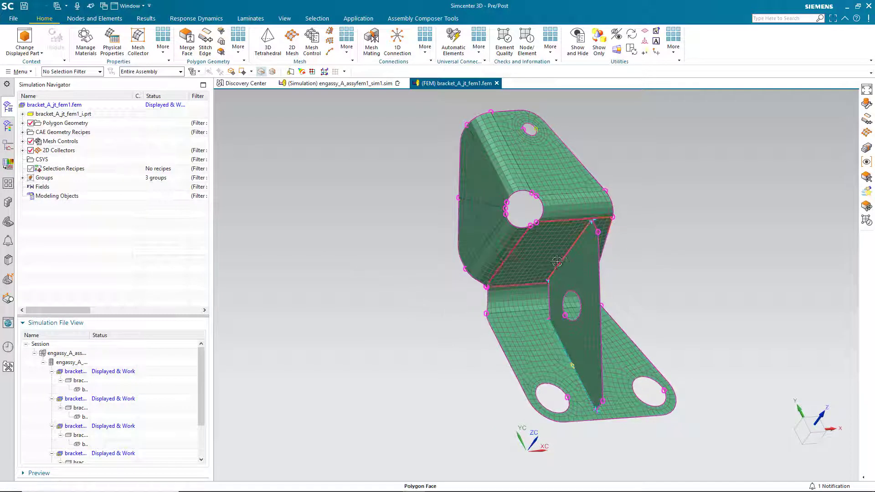
left_click(564, 261)
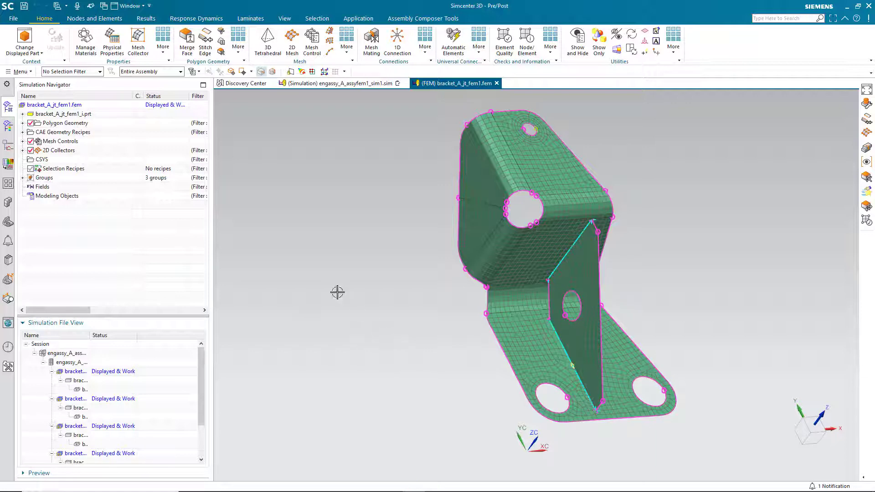
- Bring up the File > Utilities commands from the main menu
left_click(20, 71)
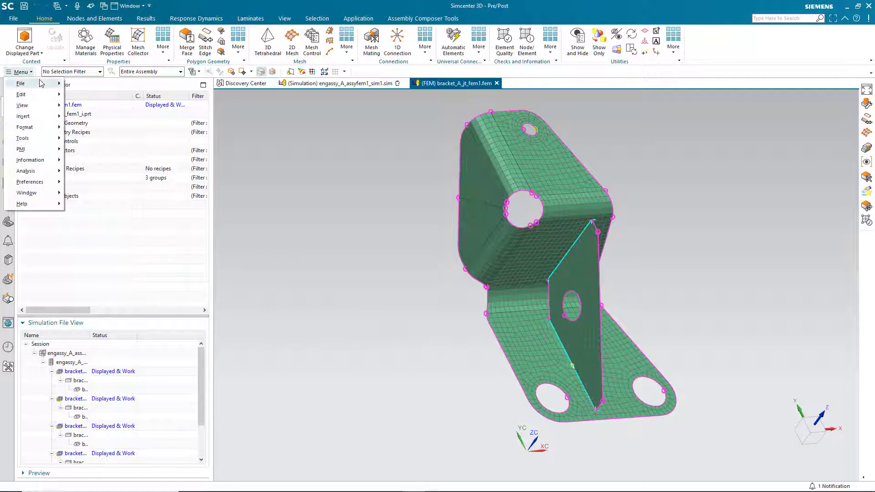
left_click(39, 81)
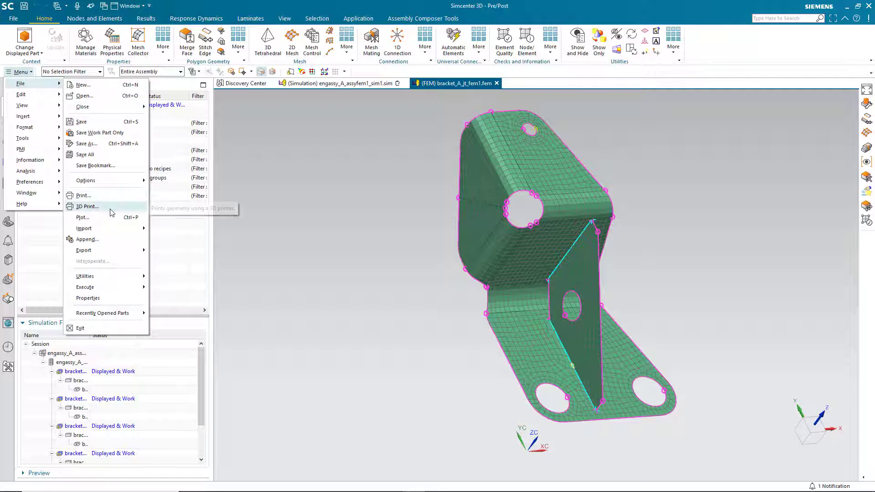
left_click(120, 276)
- Show the Pre/Post Meshing customer defaults, with Use Polygon Body Names for Meshes on
left_click(159, 276)
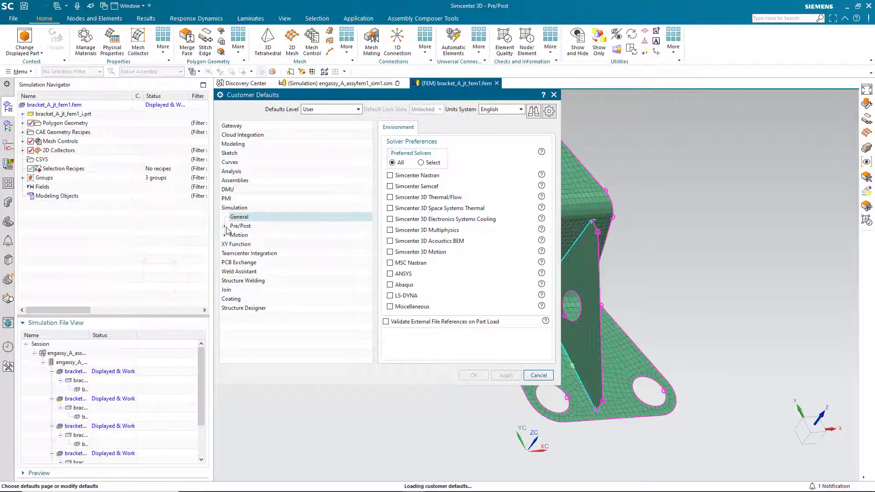
left_click(233, 227)
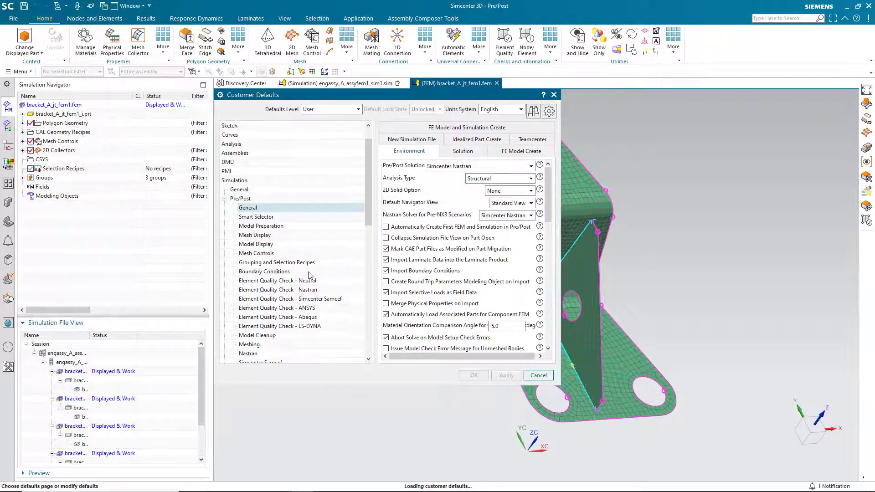
scroll(304, 274, "down", 4)
left_click(252, 262)
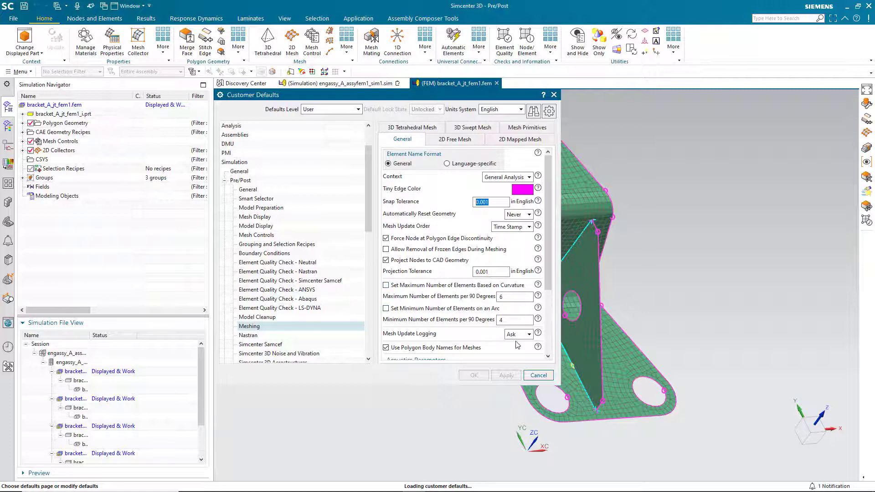
- Expand 2D Collectors and Polygon Geometry to list the BRACKET_A_JT_FEM1_I mesh and bodies
mouse_move(538, 349)
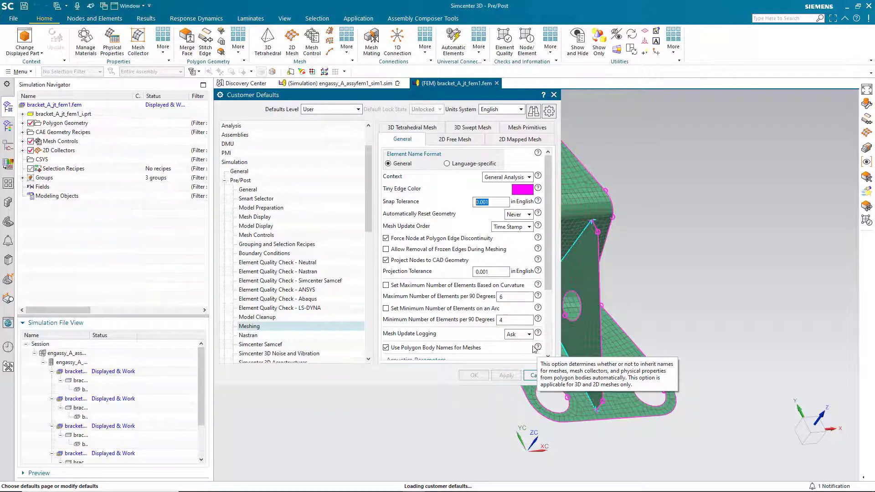
left_click(23, 150)
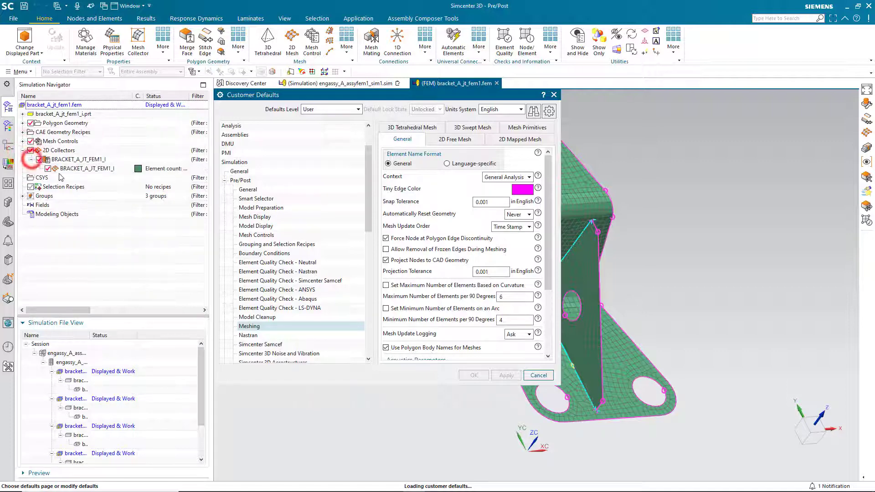
left_click(23, 123)
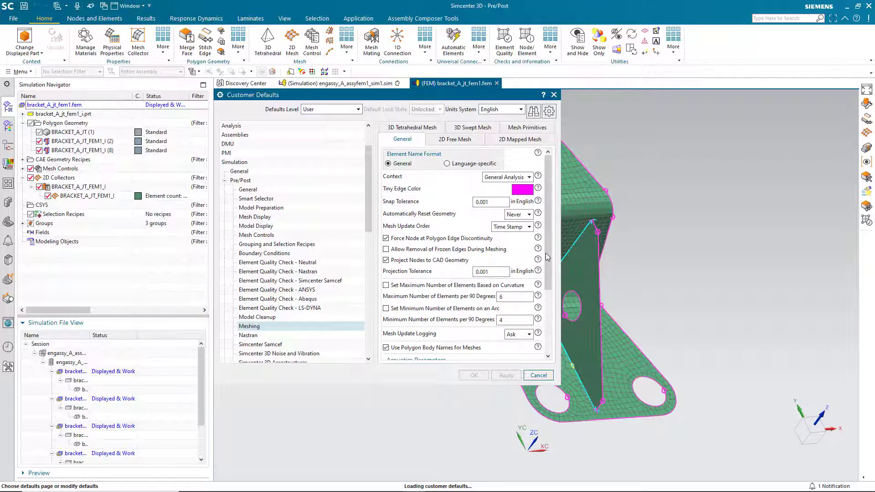
- Scroll the Meshing defaults to Shell Thickness Data: Midsurface source, At Element Centroid evaluation
left_click_drag(549, 250, 561, 336)
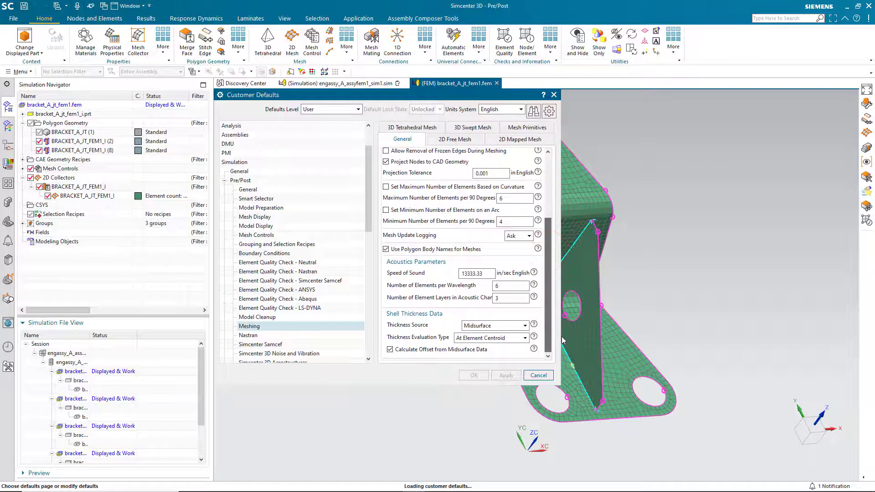
mouse_move(534, 326)
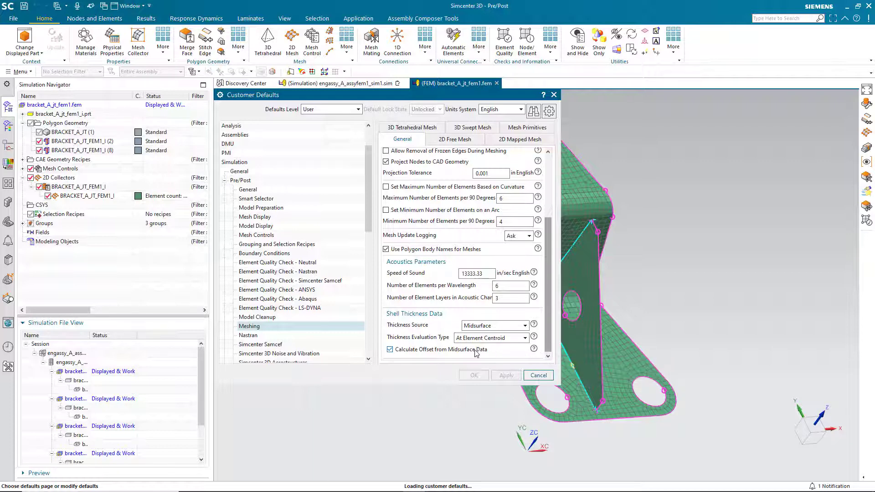
left_click(537, 376)
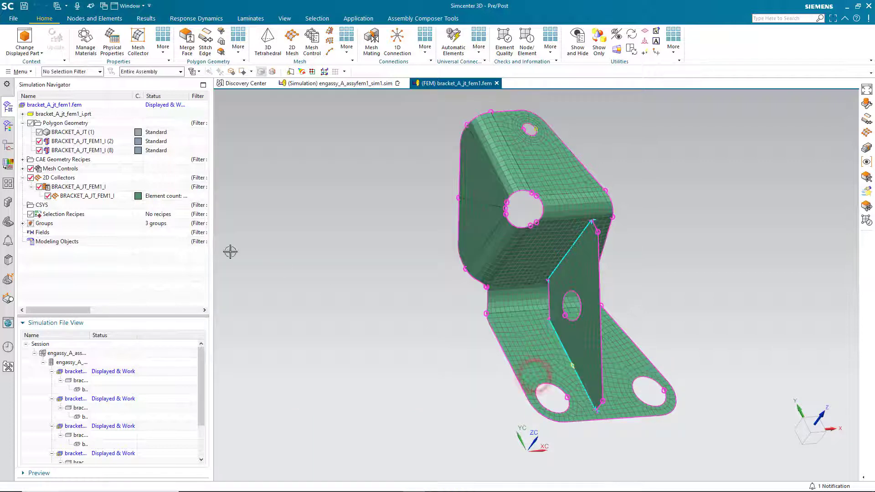
right_click(91, 196)
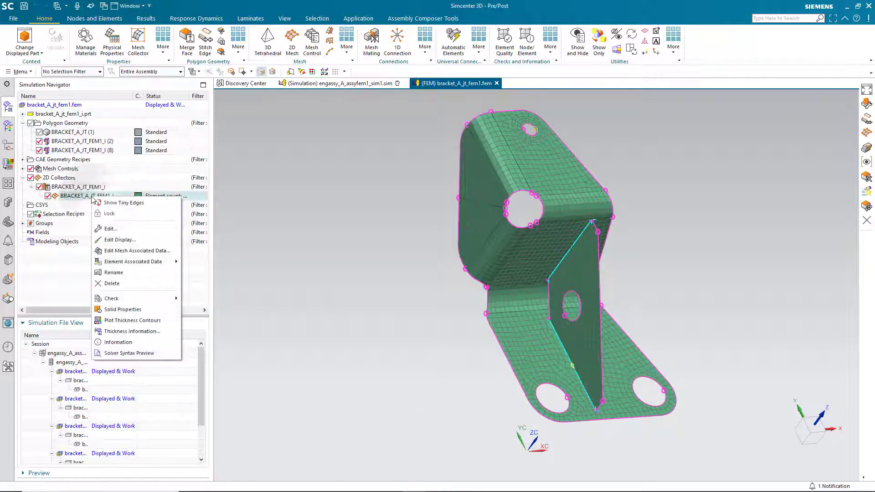
left_click(127, 319)
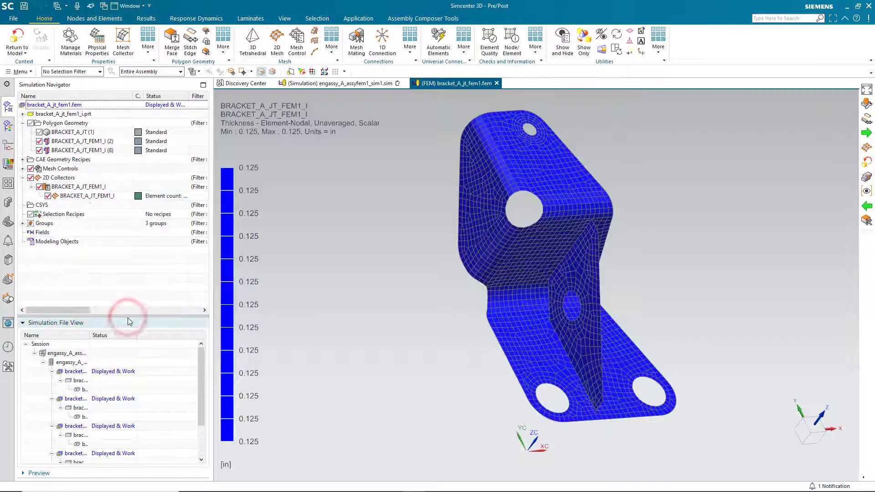
left_click(20, 45)
right_click(81, 196)
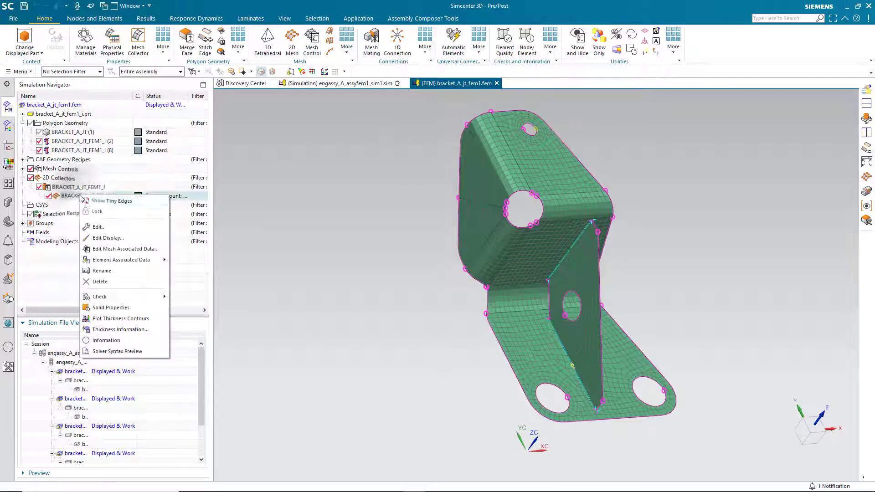
left_click(106, 238)
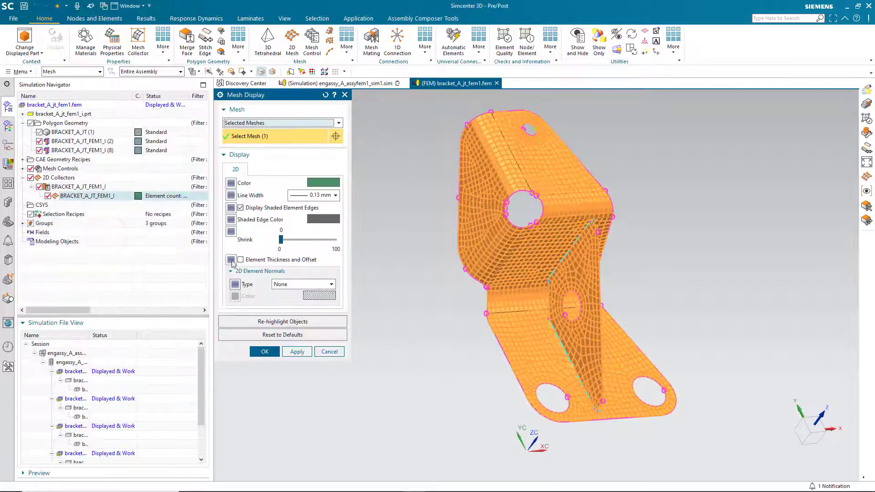
left_click(251, 261)
left_click(264, 352)
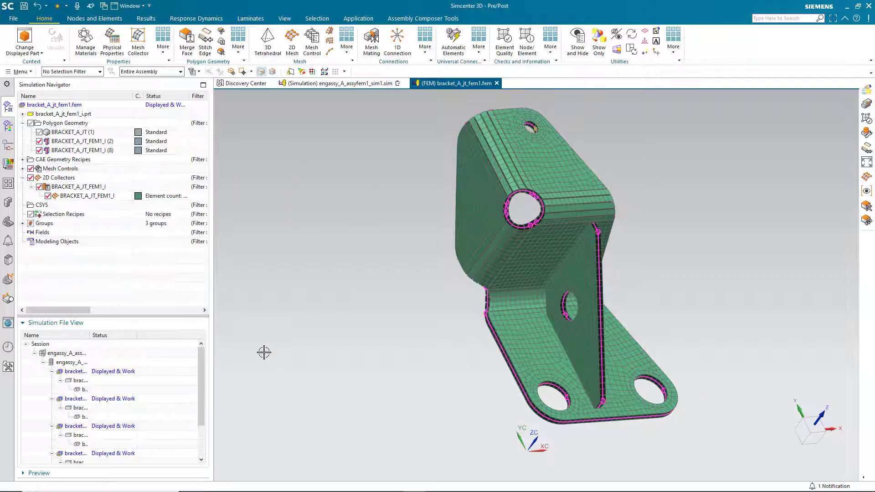
left_click(38, 6)
- Clear the mesh selection and show Pre/Post Nastran Solver Parameters defaults, including PARALLEL=4
left_click(247, 153)
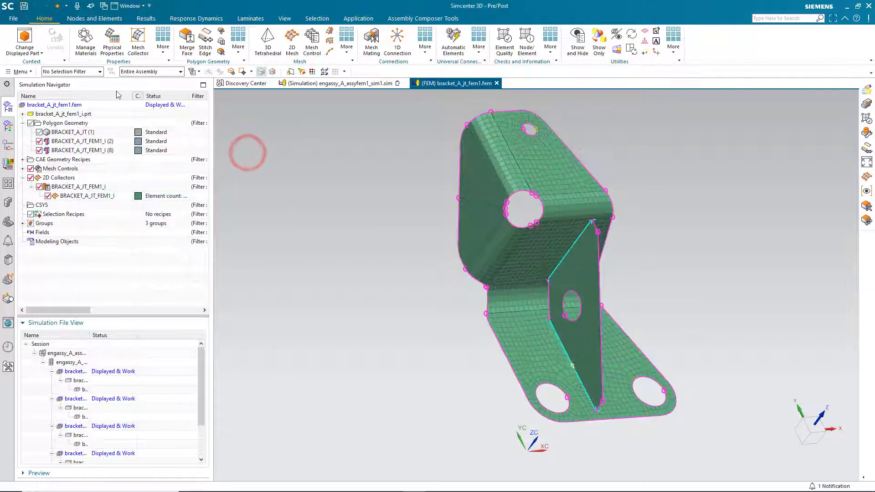
left_click(20, 72)
left_click(35, 83)
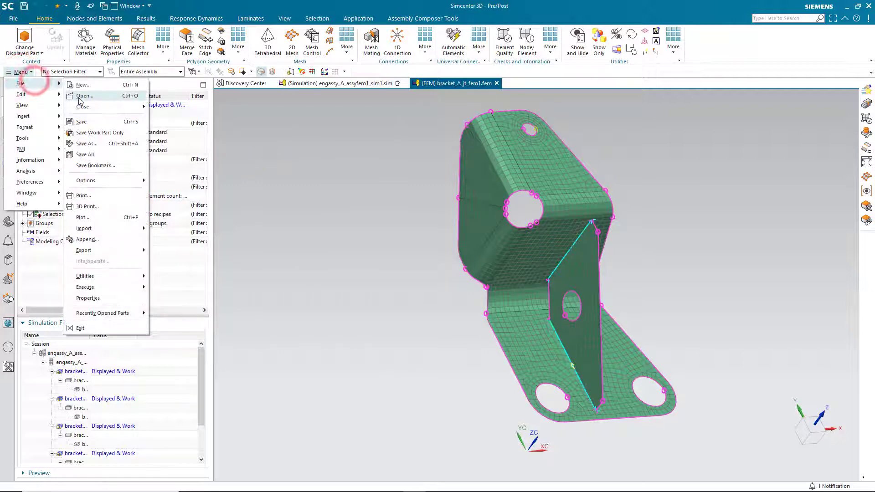
left_click(112, 275)
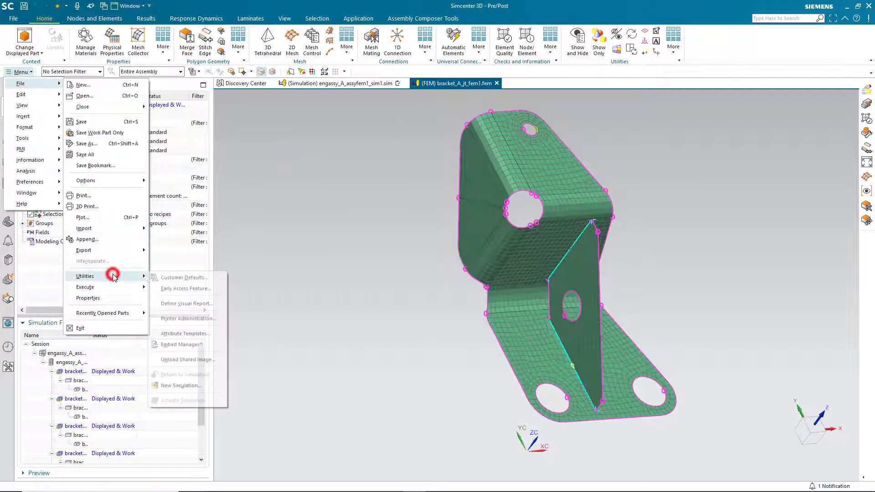
left_click(155, 277)
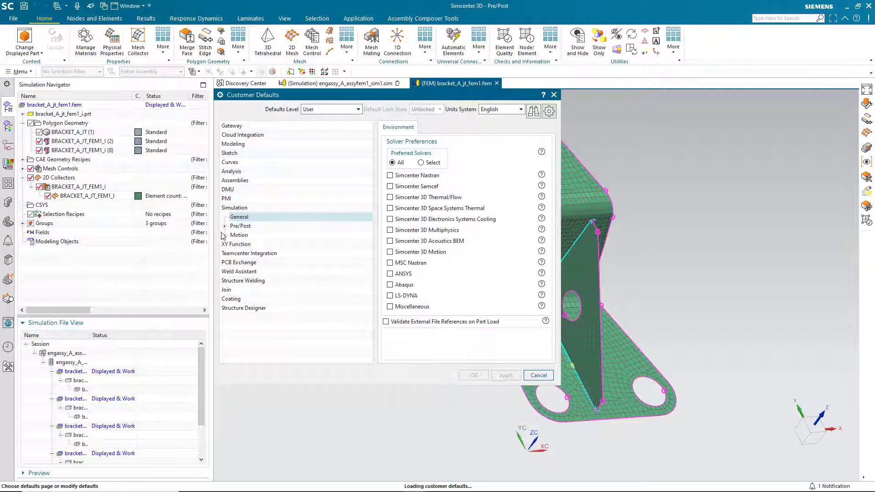
left_click(225, 226)
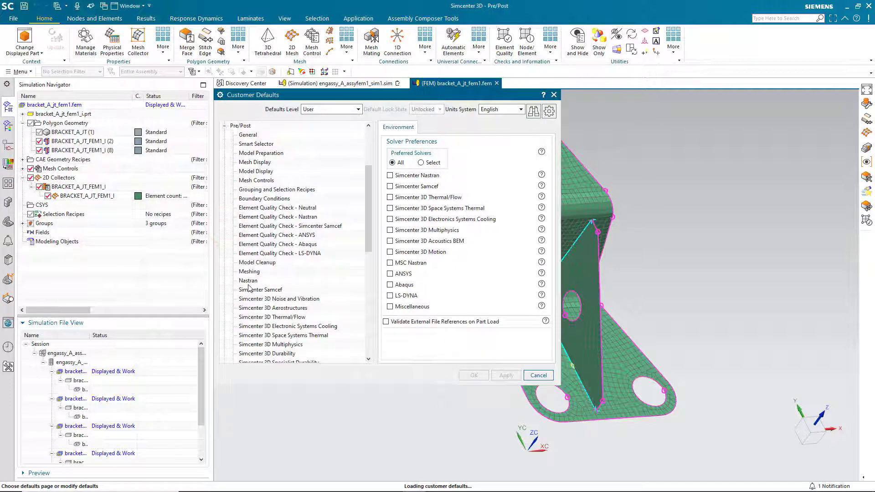
left_click(248, 282)
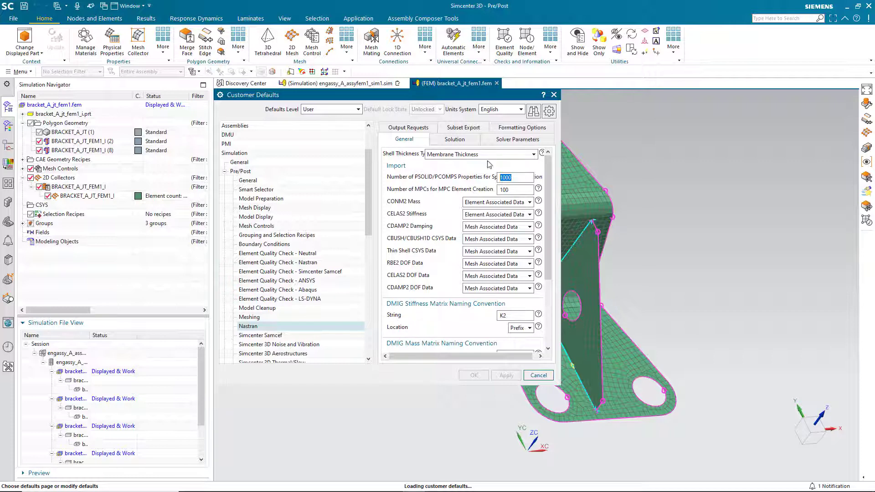
left_click(516, 139)
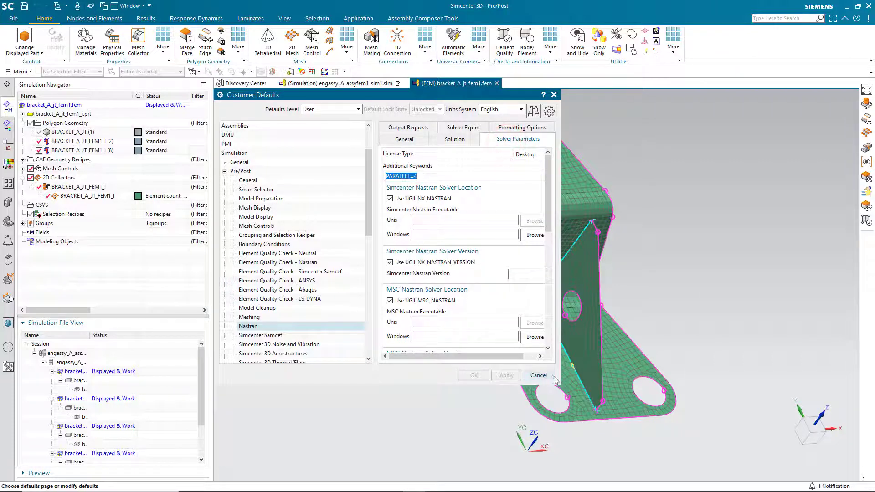
left_click_drag(559, 384, 632, 478)
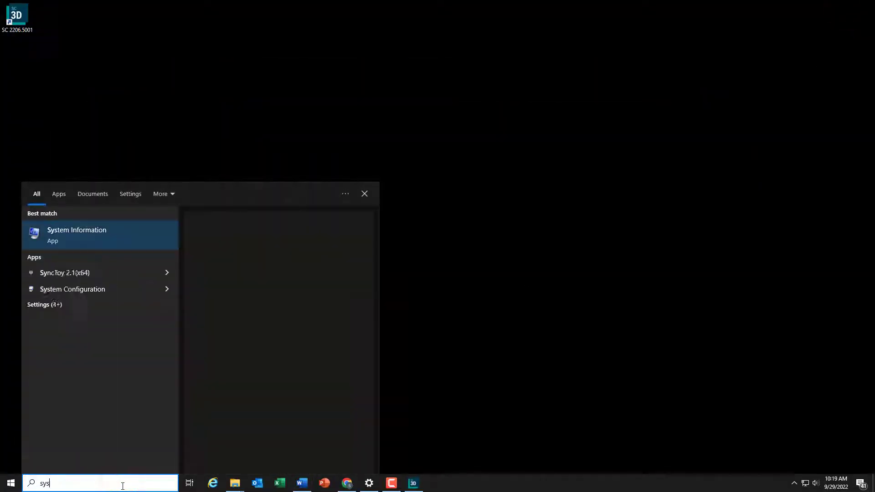
type("m")
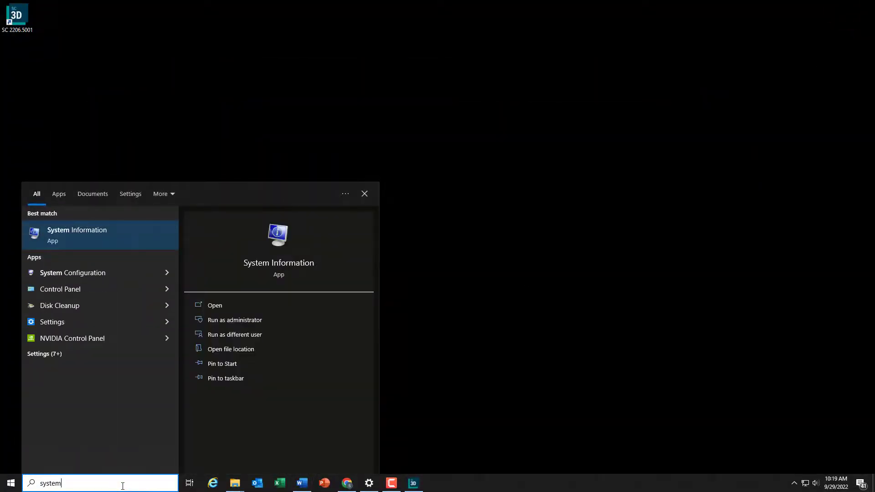
left_click(268, 266)
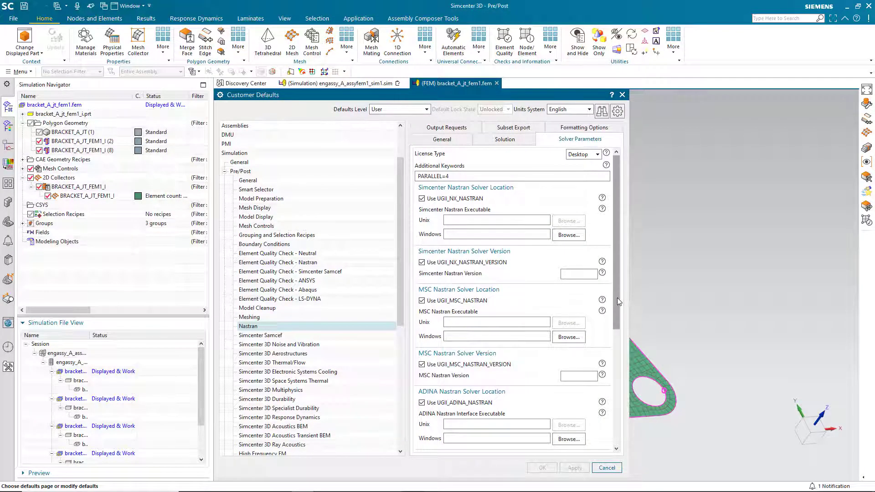
left_click_drag(617, 297, 624, 453)
mouse_move(605, 421)
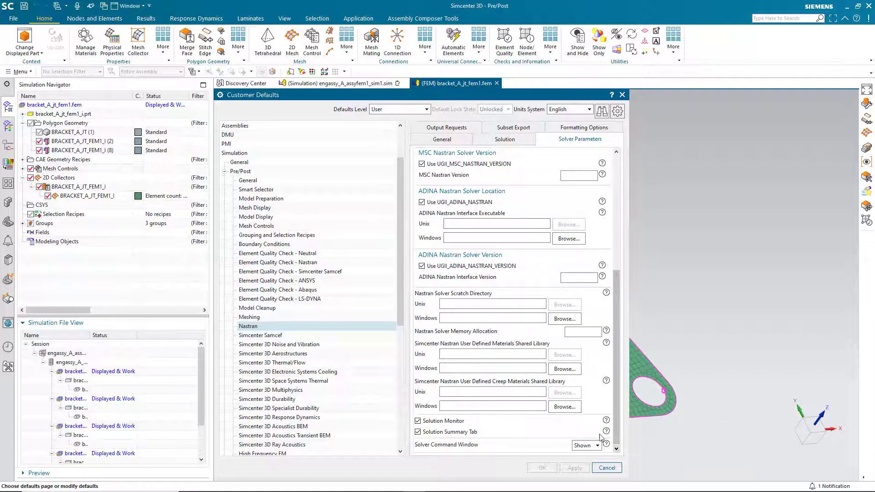
mouse_move(606, 445)
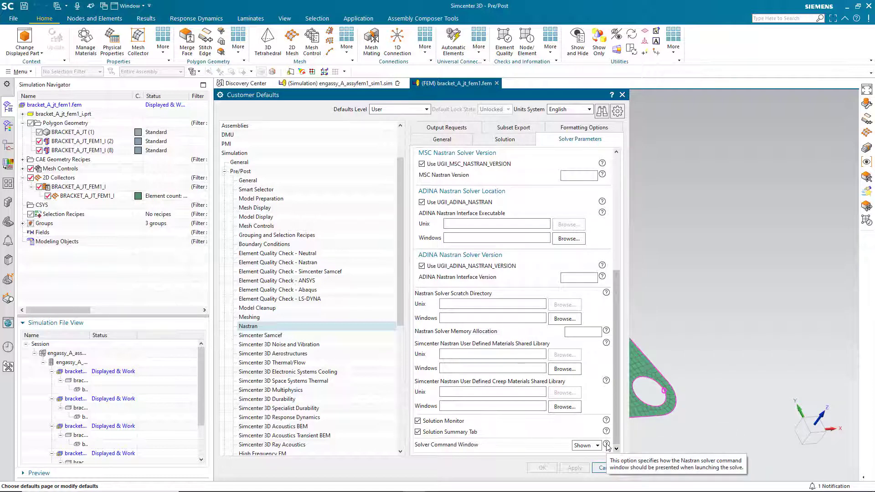